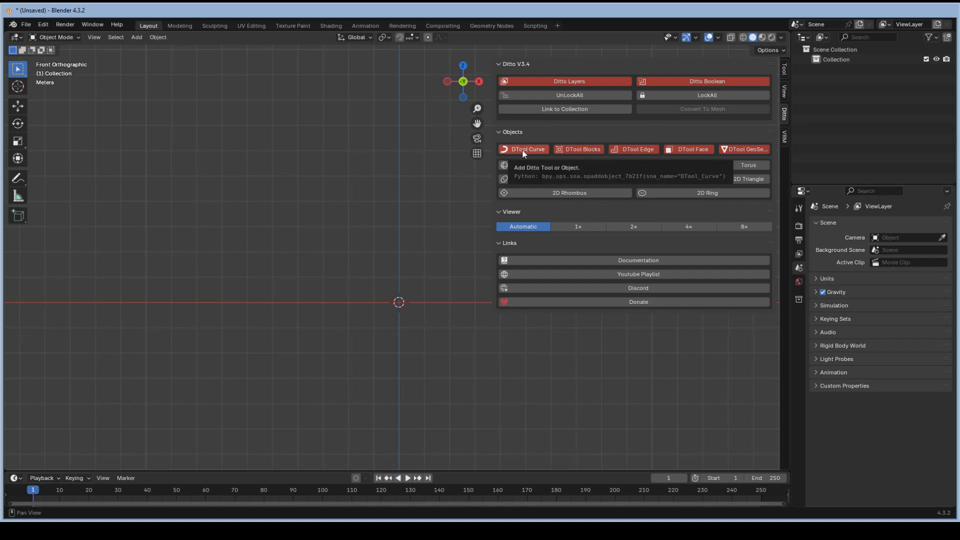
Add the Ditto Layers setup and place a DTool Curve object in its DL01 collection
{"action": "left_click", "coordinate": [561, 82]}
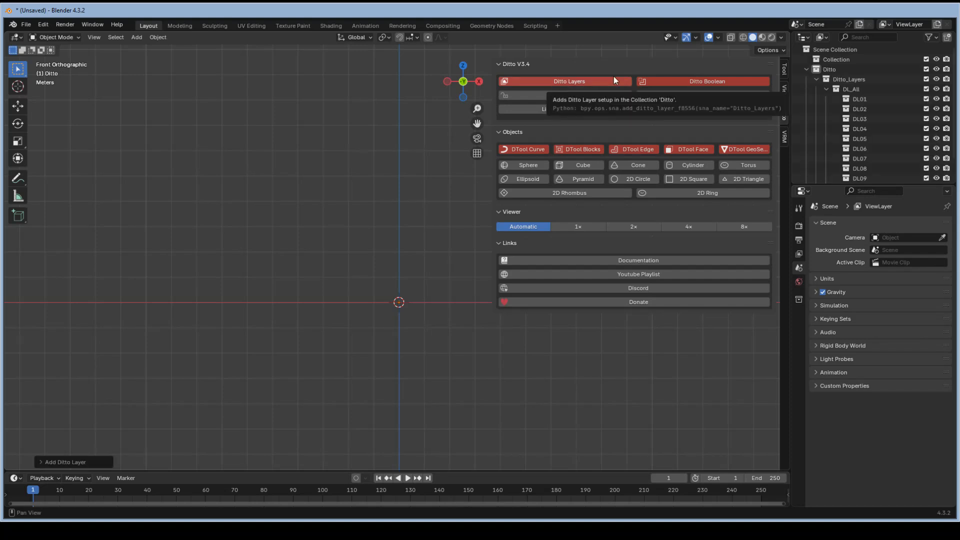
{"action": "scroll", "coordinate": [850, 110], "scroll_direction": "down", "scroll_amount": 2}
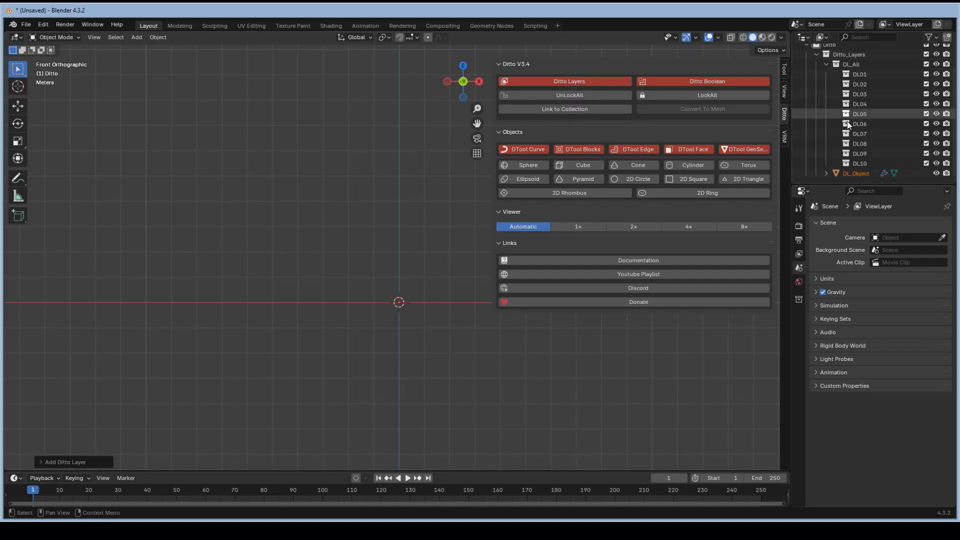
{"action": "left_click", "coordinate": [851, 74]}
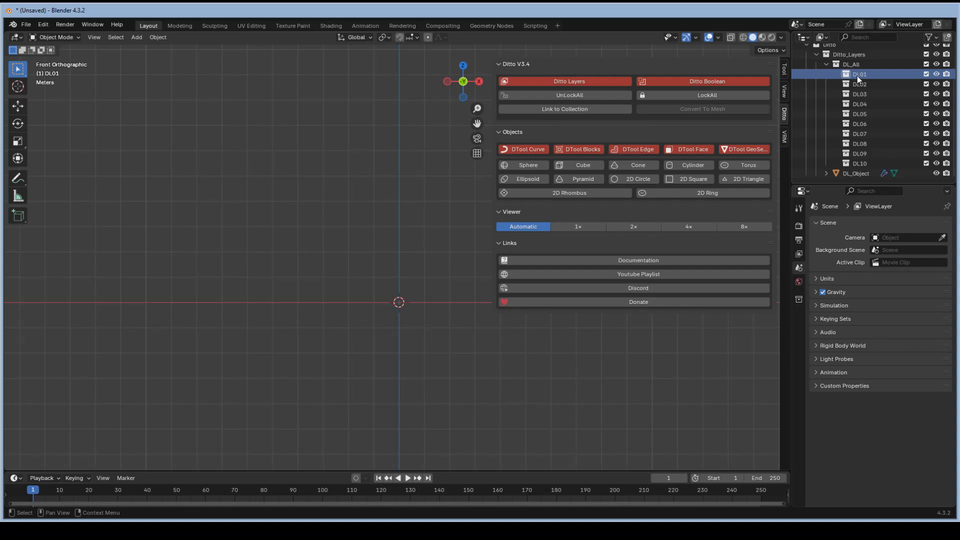
{"action": "left_click", "coordinate": [533, 149]}
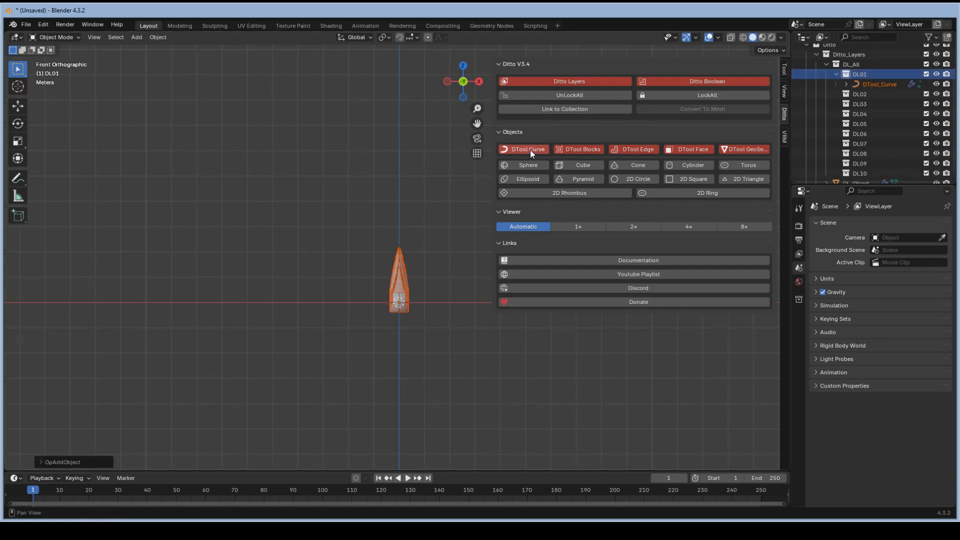
{"action": "scroll", "coordinate": [425, 268], "scroll_direction": "up", "scroll_amount": 5}
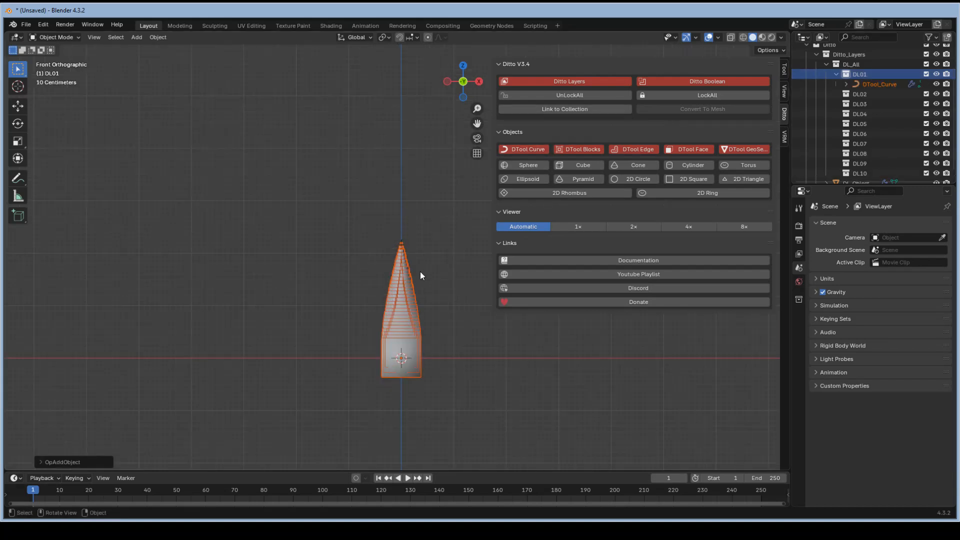
{"action": "scroll", "coordinate": [421, 281], "scroll_direction": "up", "scroll_amount": 2}
{"action": "middle_click_drag", "start_coordinate": [421, 281], "coordinate": [370, 229]}
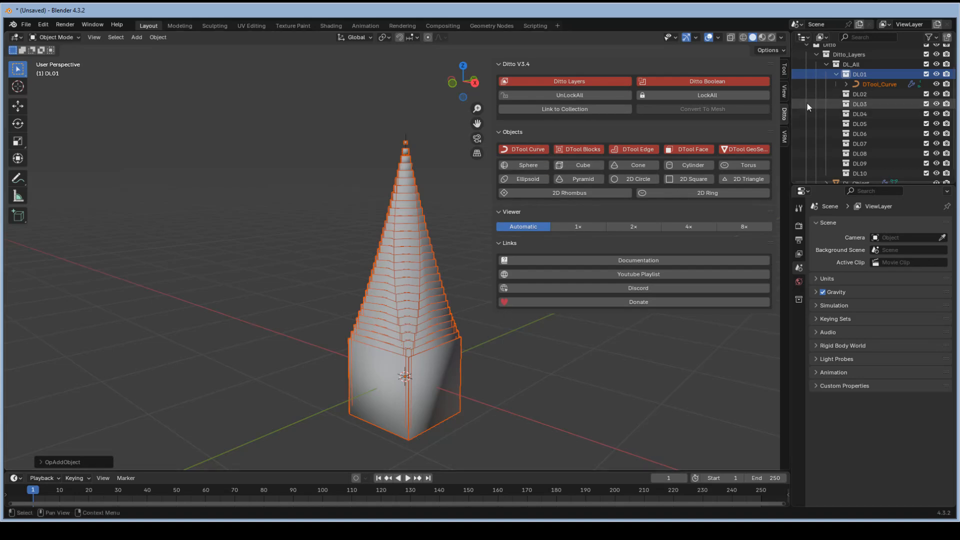
Select the DTool_Curve object in the outliner and show its modifiers
{"action": "left_click", "coordinate": [871, 86]}
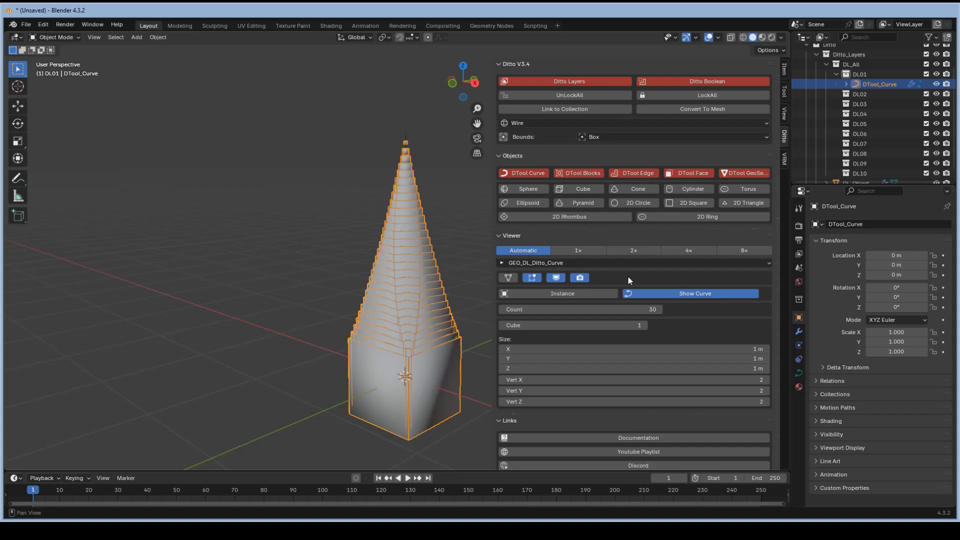
{"action": "left_click", "coordinate": [804, 326]}
{"action": "scroll", "coordinate": [410, 241], "scroll_direction": "down", "scroll_amount": 1}
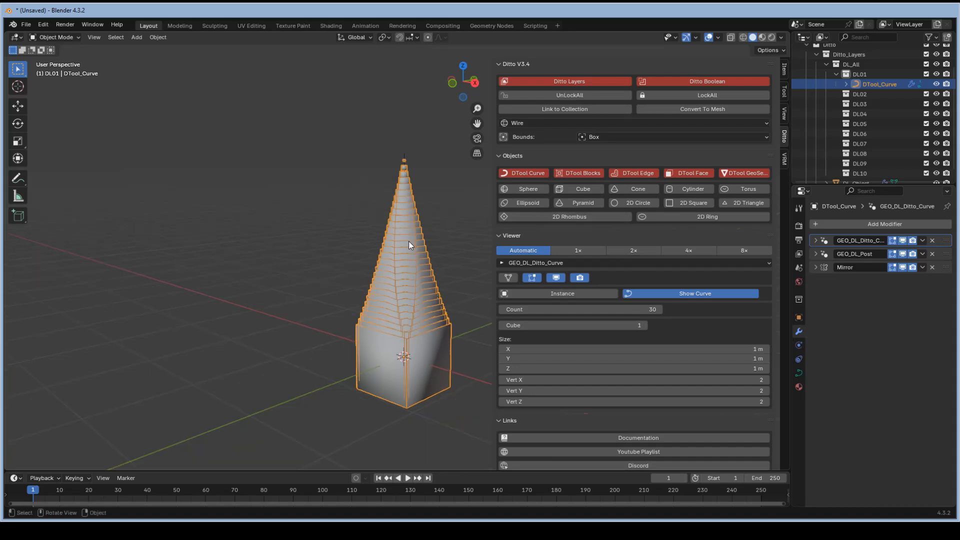
Switch the viewport to Material Preview shading with the curve object centred in view
{"action": "middle_click_drag", "start_coordinate": [409, 241], "coordinate": [379, 233], "text": "shift"}
{"action": "scroll", "coordinate": [379, 234], "scroll_direction": "up", "scroll_amount": 1}
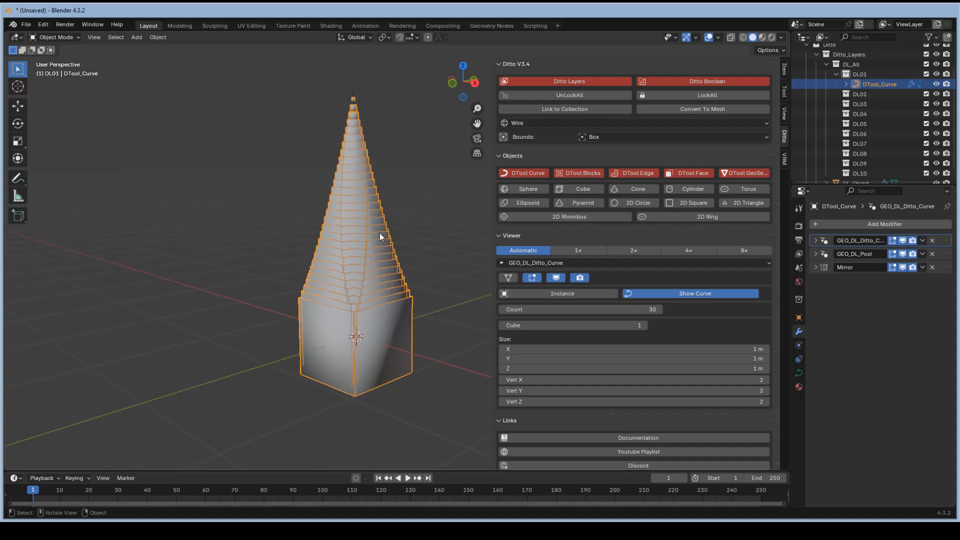
{"action": "left_click", "coordinate": [764, 37]}
{"action": "scroll", "coordinate": [364, 227], "scroll_direction": "up", "scroll_amount": 1}
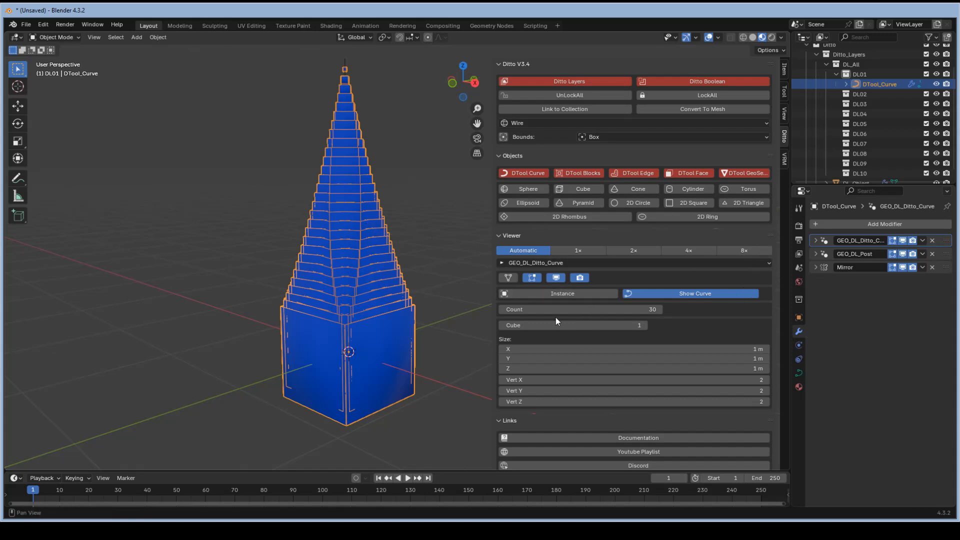
Collapse the Links, Objects and Ditto V3.4 sections so only the Viewer settings stay expanded
{"action": "mouse_move", "coordinate": [495, 296]}
{"action": "left_mouse_down"}
{"action": "mouse_move", "coordinate": [713, 292]}
{"action": "mouse_move", "coordinate": [483, 298]}
{"action": "mouse_move", "coordinate": [626, 301]}
{"action": "mouse_move", "coordinate": [492, 302]}
{"action": "left_mouse_up"}
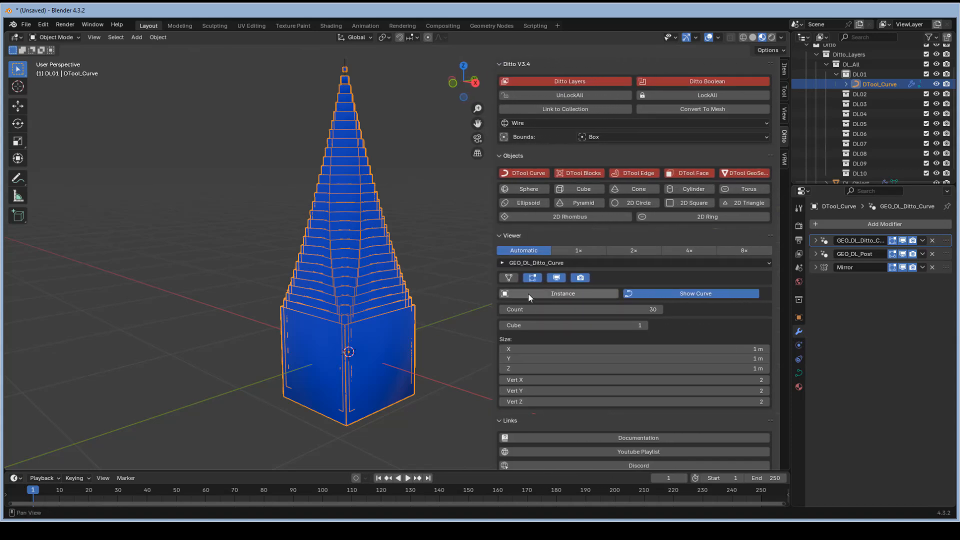
{"action": "left_click", "coordinate": [505, 423]}
{"action": "left_click", "coordinate": [506, 157]}
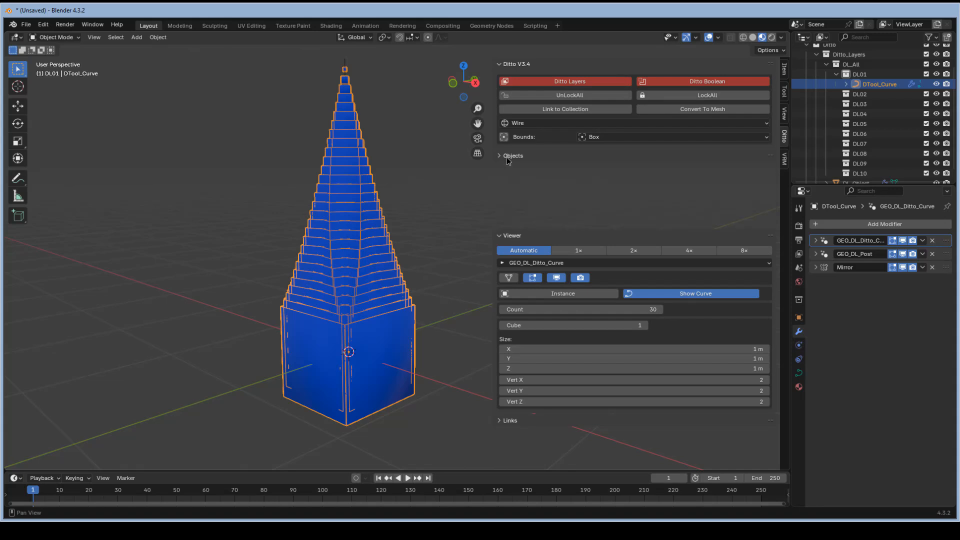
{"action": "left_click", "coordinate": [505, 66]}
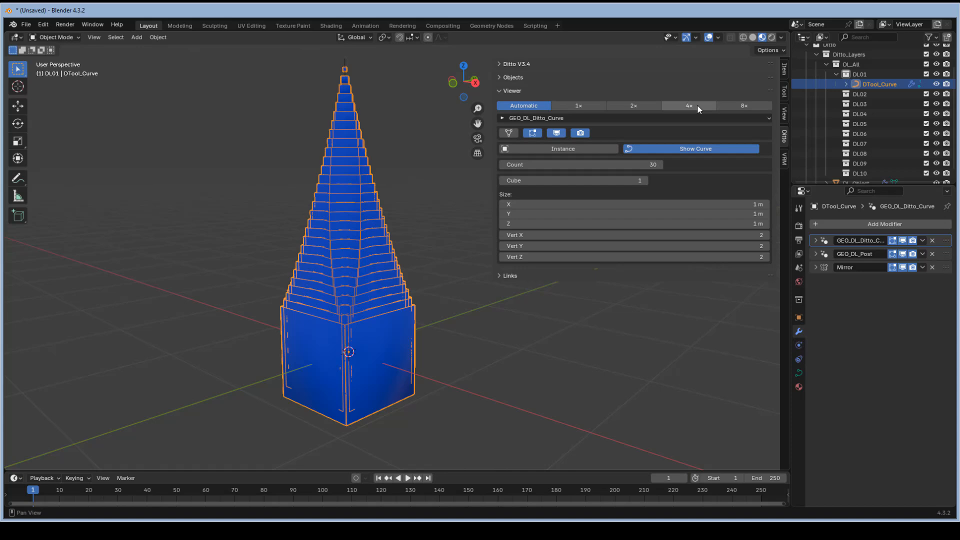
Try the 8× viewer setting on the curve object, orbit around it, and return to Automatic
{"action": "left_click", "coordinate": [744, 105]}
{"action": "middle_click_drag", "start_coordinate": [438, 164], "coordinate": [371, 223]}
{"action": "left_click", "coordinate": [530, 104]}
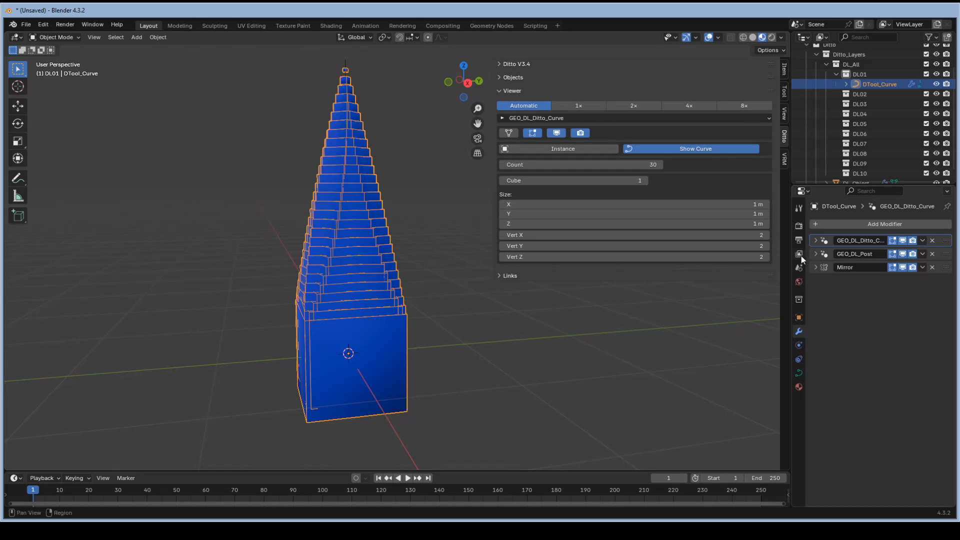
Widen the properties editor and toggle the GEO_DL_Ditto_Curve modifier's edit-mode and viewport display off and back on
{"action": "left_click_drag", "start_coordinate": [791, 252], "coordinate": [742, 253]}
{"action": "left_click", "coordinate": [895, 239]}
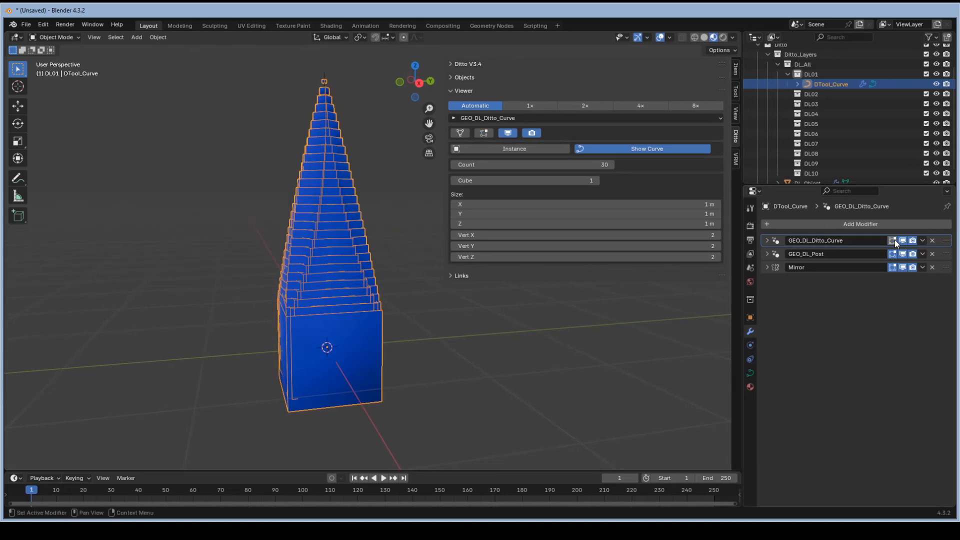
{"action": "left_click", "coordinate": [895, 239]}
{"action": "left_click", "coordinate": [903, 240]}
{"action": "left_click", "coordinate": [903, 240]}
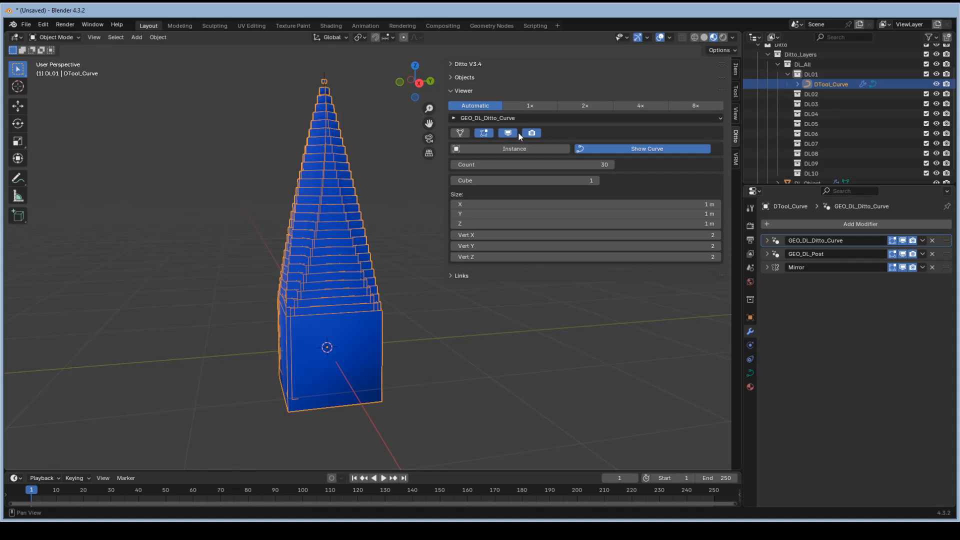
{"action": "left_click", "coordinate": [924, 243]}
{"action": "left_click", "coordinate": [923, 242]}
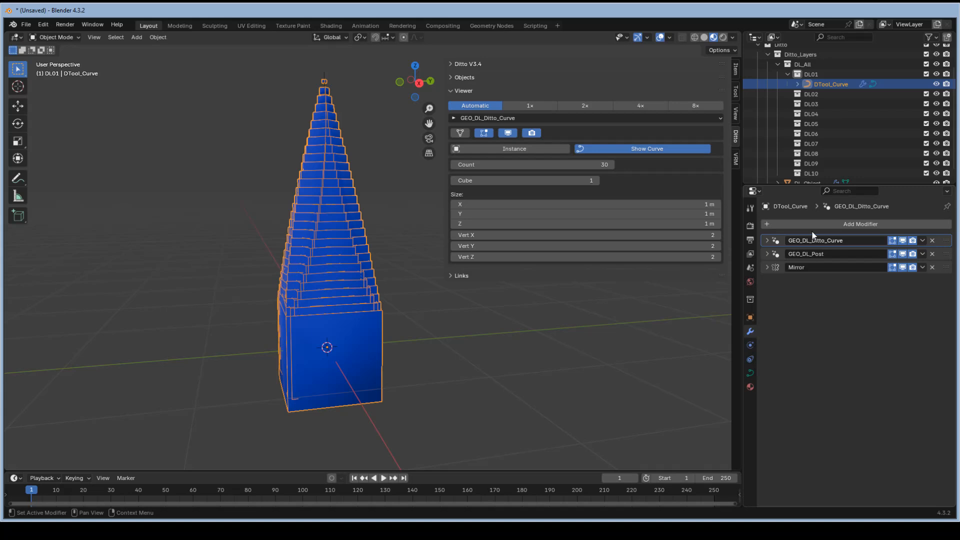
Enter and leave Edit Mode on DTool_Curve to examine its underlying curve
{"action": "key", "text": "Tab"}
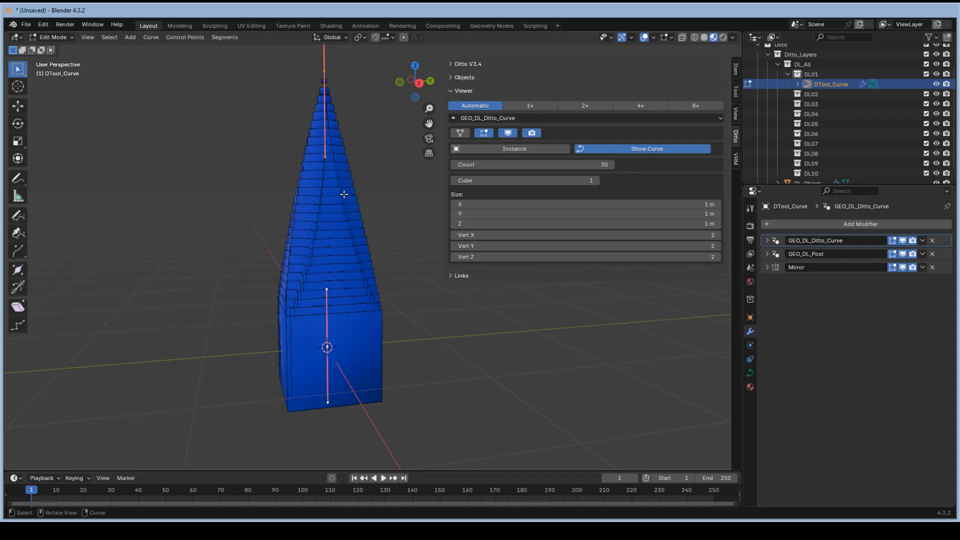
{"action": "key", "text": "Tab"}
{"action": "key", "text": "Tab"}
{"action": "key", "text": "Tab"}
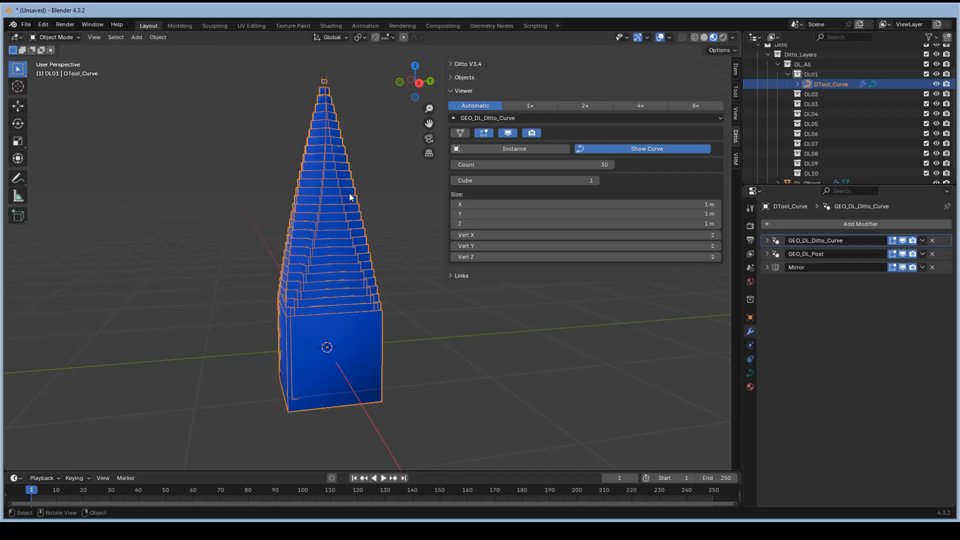
{"action": "scroll", "coordinate": [361, 177], "scroll_direction": "down", "scroll_amount": 2}
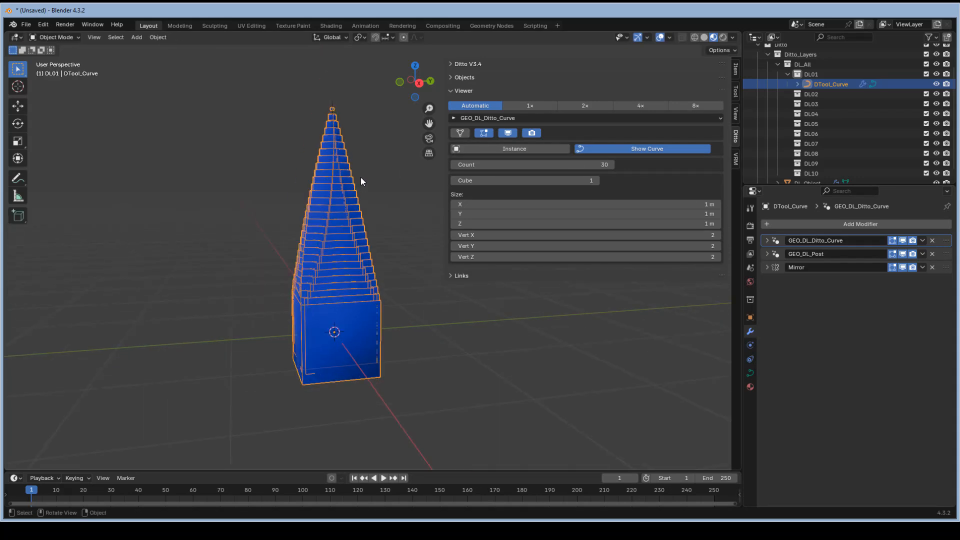
Select DL_Object to view its layer settings, and return to the DTool_Curve object
{"action": "left_click", "coordinate": [467, 133]}
{"action": "scroll", "coordinate": [868, 111], "scroll_direction": "down", "scroll_amount": 1}
{"action": "left_click", "coordinate": [811, 172]}
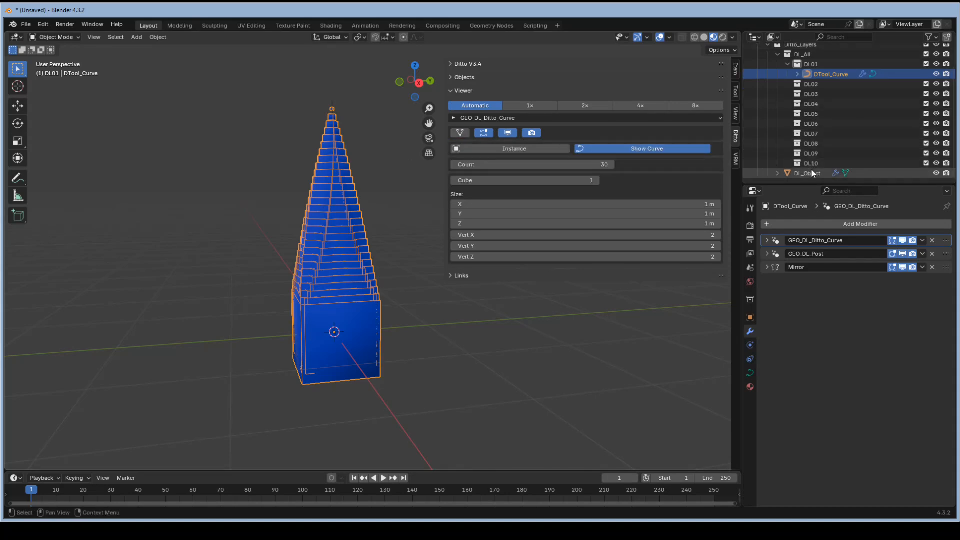
{"action": "left_click", "coordinate": [824, 75]}
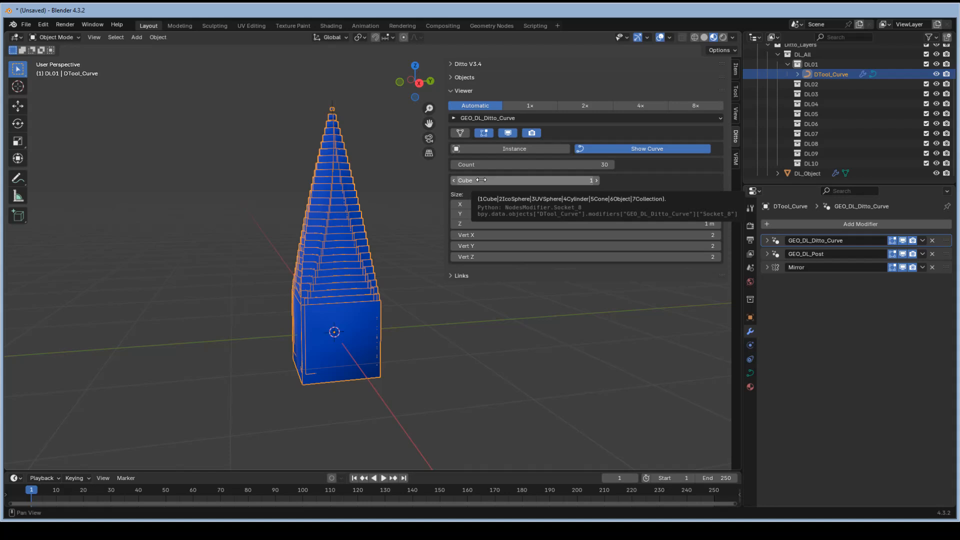
Switch DTool_Curve to Profile mode, examine the profile curves, and return it to Instance mode
{"action": "left_click", "coordinate": [501, 150]}
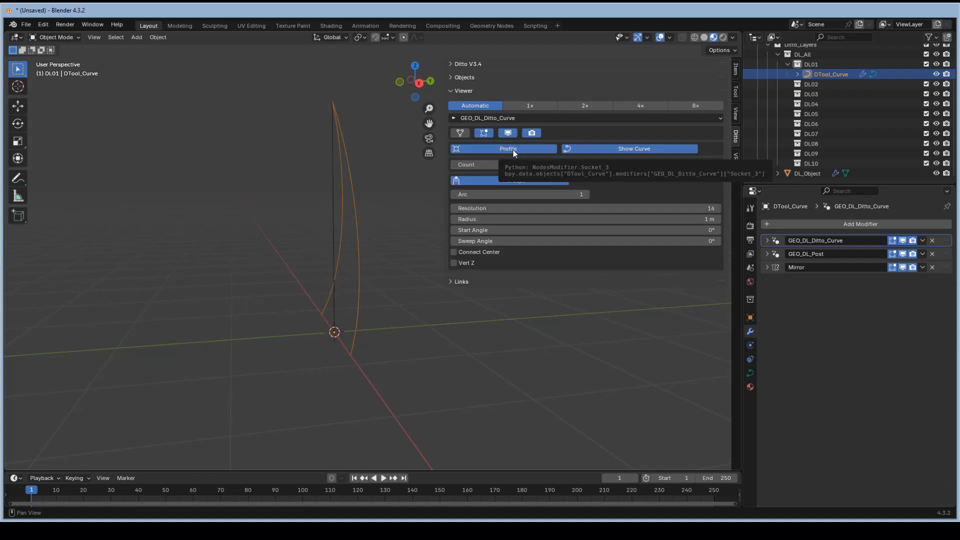
{"action": "middle_click_drag", "start_coordinate": [331, 167], "coordinate": [365, 172]}
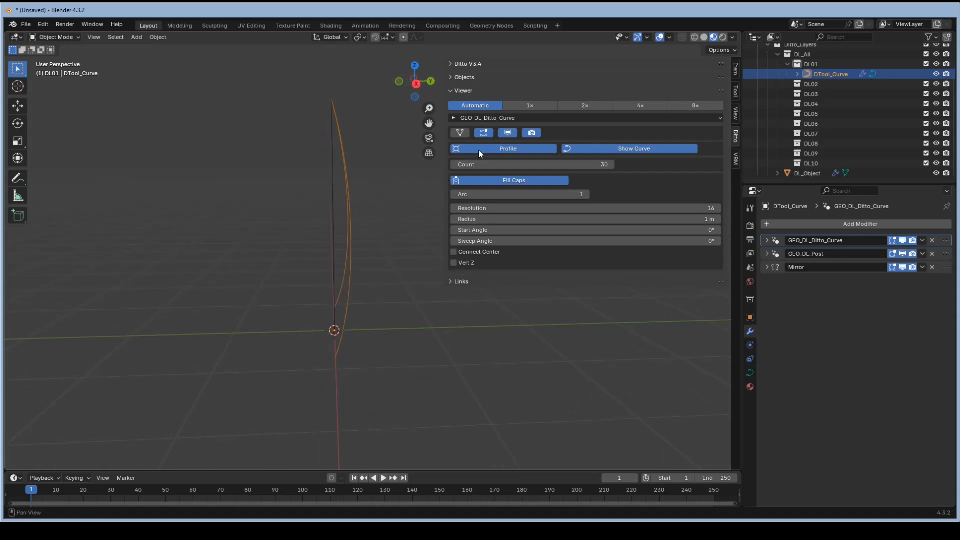
{"action": "left_click", "coordinate": [479, 149]}
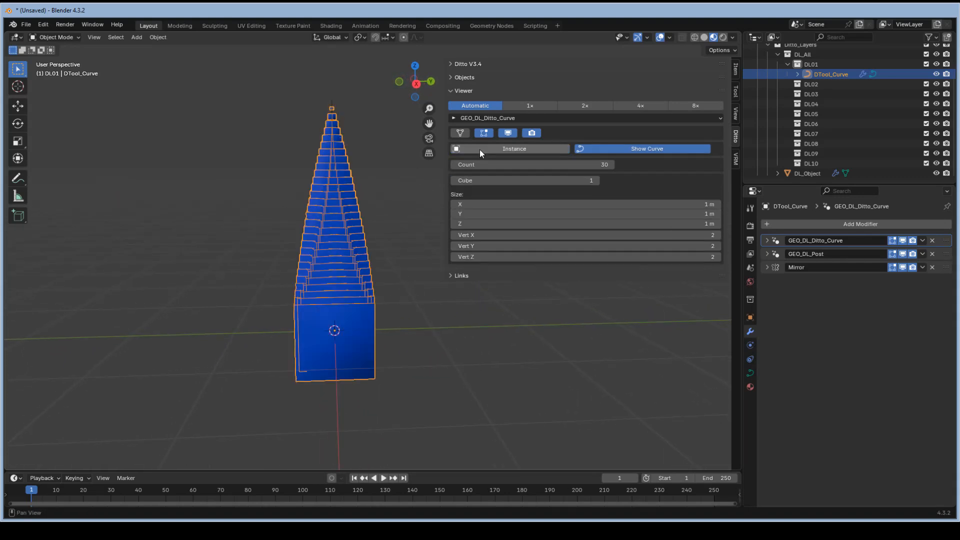
Toggle Show Curve off and on in Profile mode to compare the display, and restore Instance mode
{"action": "left_click", "coordinate": [551, 146]}
{"action": "left_click", "coordinate": [581, 147]}
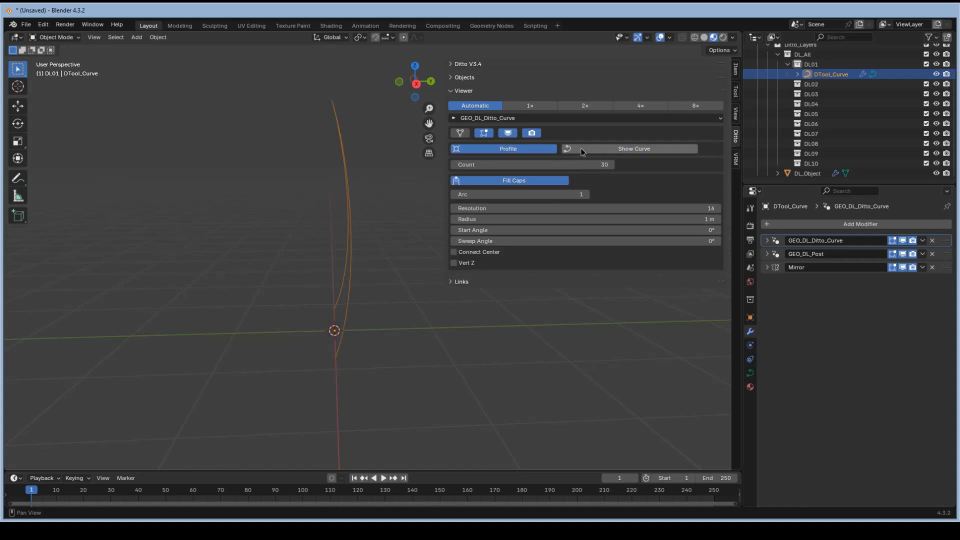
{"action": "middle_click_drag", "start_coordinate": [372, 173], "coordinate": [412, 176]}
{"action": "left_click", "coordinate": [596, 149]}
{"action": "left_click", "coordinate": [596, 149]}
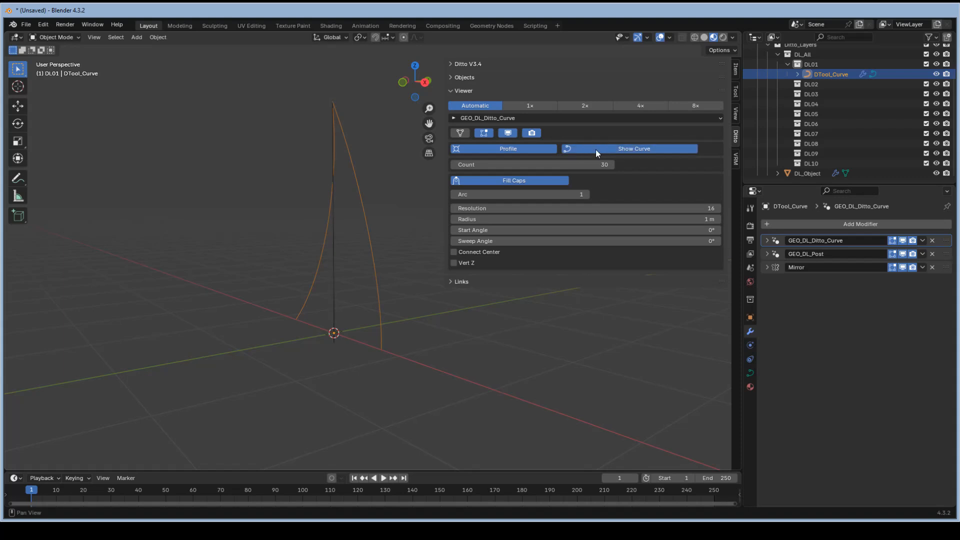
{"action": "left_click", "coordinate": [596, 149]}
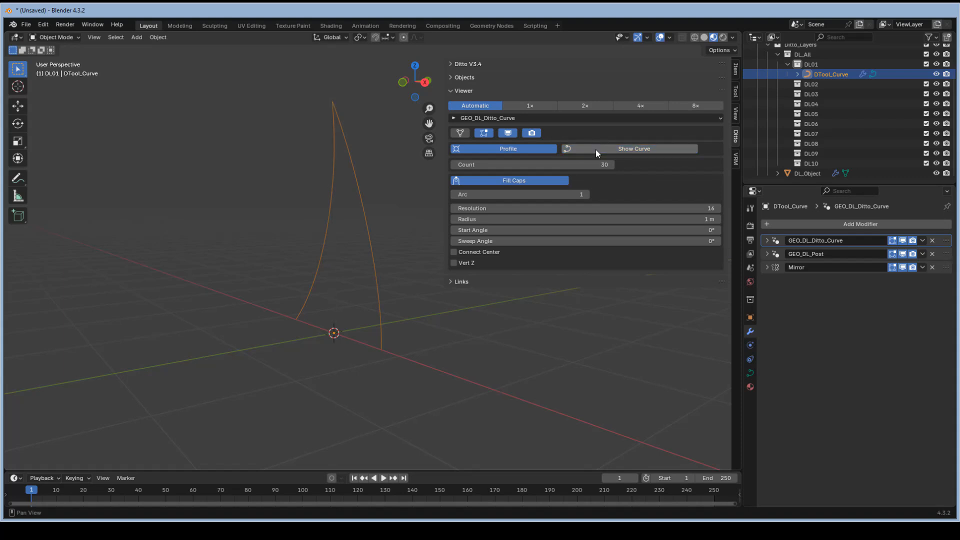
{"action": "left_click", "coordinate": [560, 149]}
{"action": "left_click", "coordinate": [519, 149]}
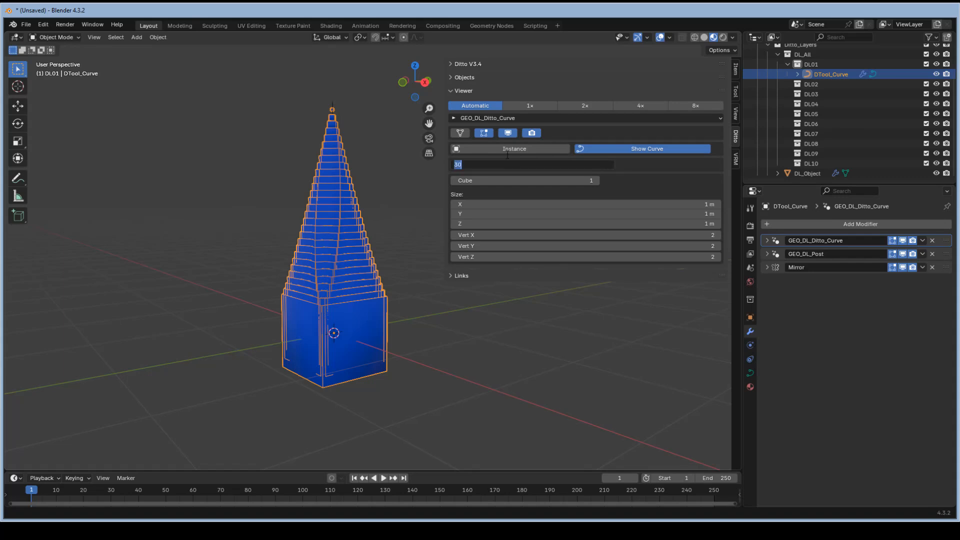
Set the curve's Count to 19 in Instance mode after trying 17 and comparing with Profile mode
{"action": "left_click", "coordinate": [507, 151]}
{"action": "left_click", "coordinate": [506, 149]}
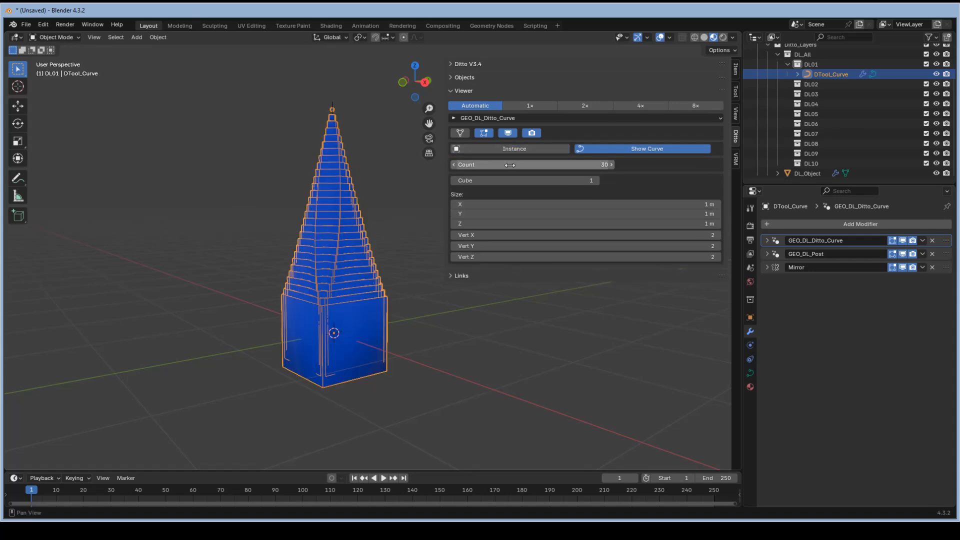
{"action": "mouse_move", "coordinate": [550, 165]}
{"action": "left_mouse_down"}
{"action": "mouse_move", "coordinate": [495, 164]}
{"action": "mouse_move", "coordinate": [566, 165]}
{"action": "left_mouse_up"}
{"action": "left_click", "coordinate": [516, 150]}
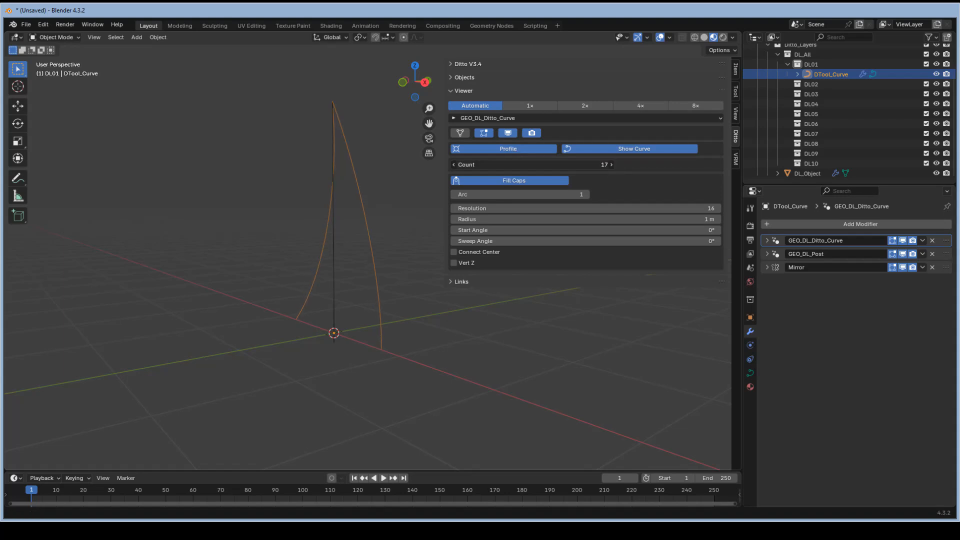
{"action": "left_click", "coordinate": [510, 149]}
{"action": "mouse_move", "coordinate": [515, 165]}
{"action": "left_mouse_down"}
{"action": "mouse_move", "coordinate": [488, 164]}
{"action": "mouse_move", "coordinate": [590, 165]}
{"action": "mouse_move", "coordinate": [504, 163]}
{"action": "left_mouse_up"}
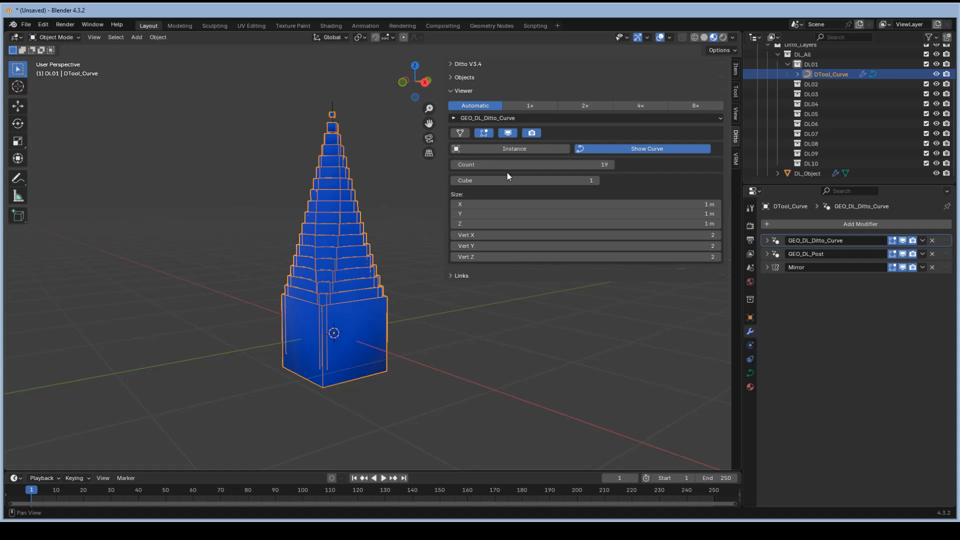
Set DL_Object's Blend Style to 1 and reselect the DTool_Curve object
{"action": "left_click", "coordinate": [815, 174]}
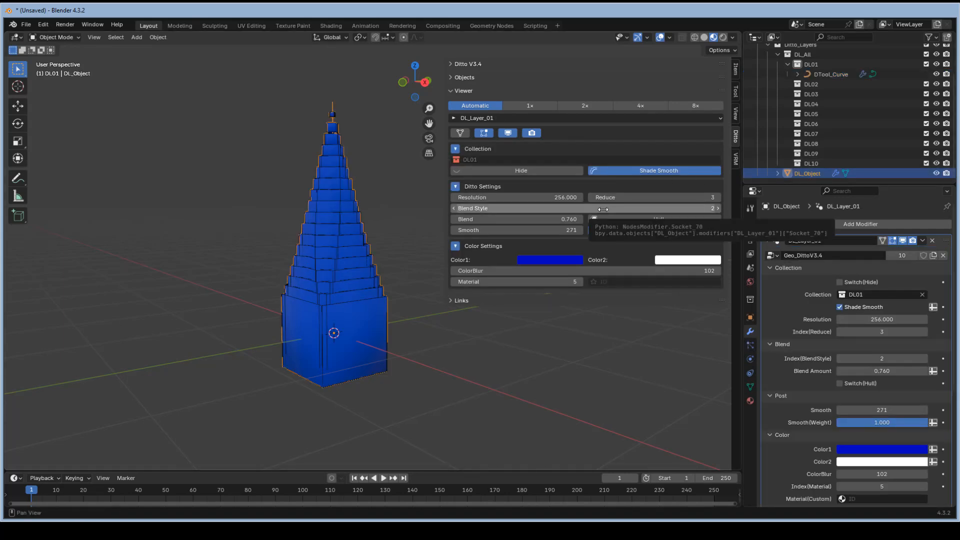
{"action": "left_click_drag", "start_coordinate": [586, 209], "coordinate": [570, 209]}
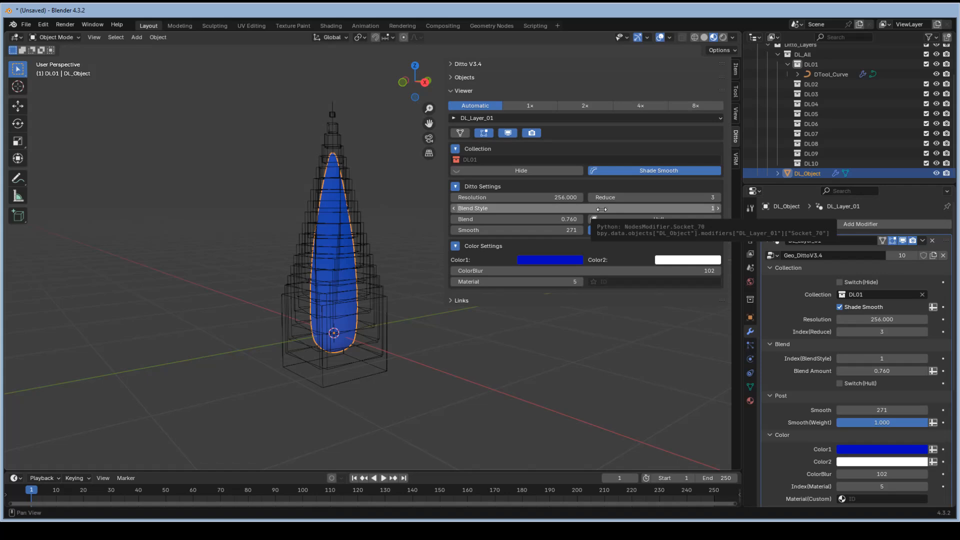
{"action": "left_click", "coordinate": [338, 198]}
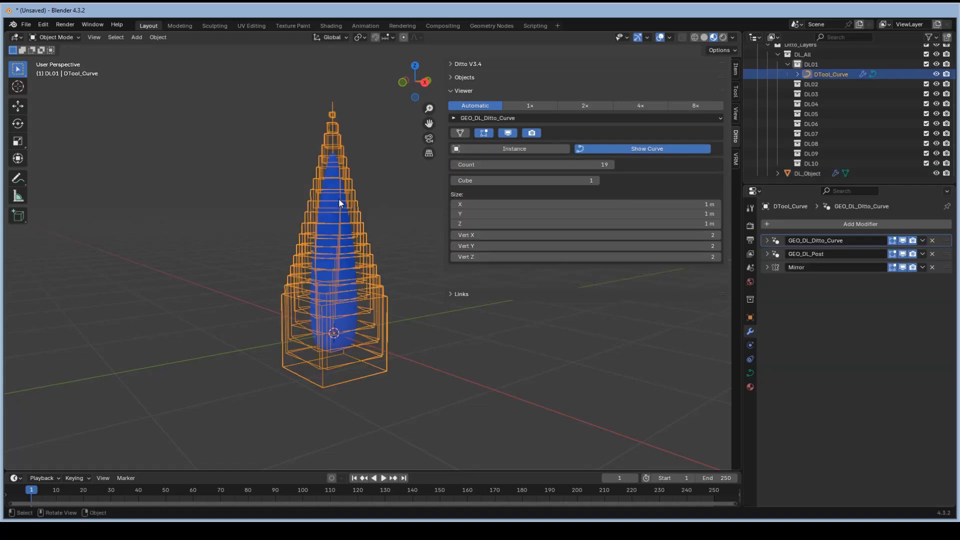
Set the curve's Count to 10, and preview the Ico Sphere instance shape before returning to Cube
{"action": "mouse_move", "coordinate": [533, 164]}
{"action": "left_mouse_down"}
{"action": "mouse_move", "coordinate": [586, 165]}
{"action": "mouse_move", "coordinate": [500, 165]}
{"action": "mouse_move", "coordinate": [575, 164]}
{"action": "mouse_move", "coordinate": [507, 165]}
{"action": "mouse_move", "coordinate": [526, 165]}
{"action": "left_mouse_up"}
{"action": "left_click", "coordinate": [596, 181]}
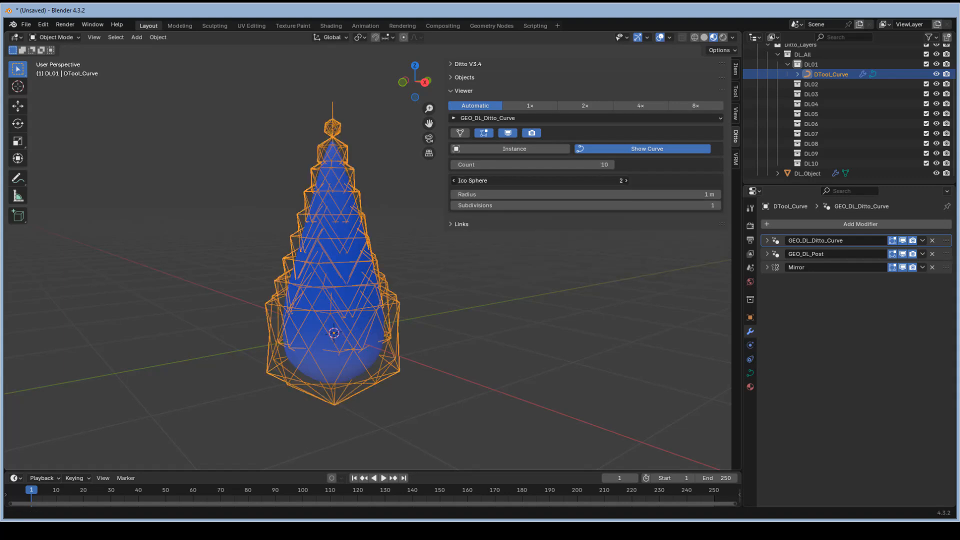
{"action": "left_click_drag", "start_coordinate": [530, 180], "coordinate": [520, 181]}
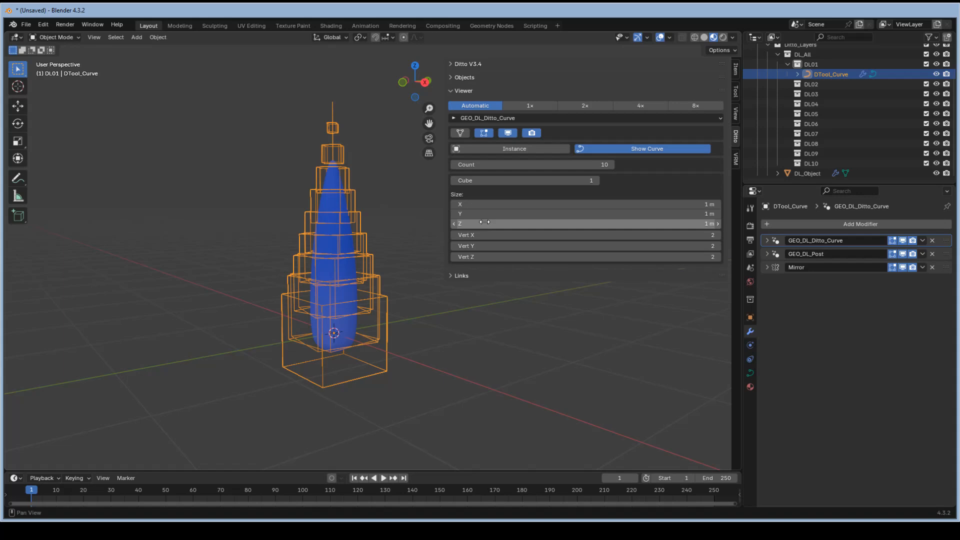
Try different X, Y and Z sizes for the cube instances and cancel the adjustments
{"action": "left_click_drag", "start_coordinate": [501, 208], "coordinate": [550, 237]}
{"action": "right_click", "coordinate": [501, 209]}
{"action": "right_click", "coordinate": [501, 224]}
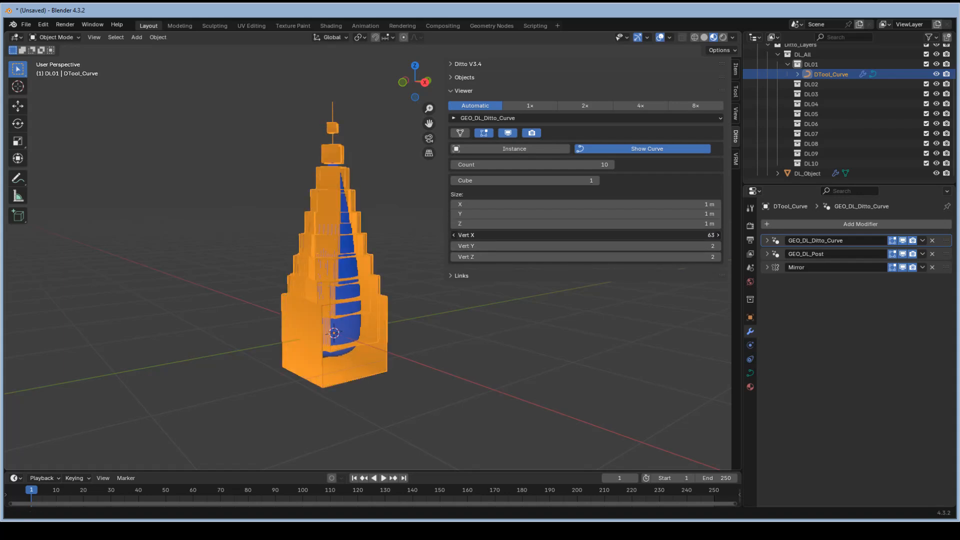
Try higher Vert X, Vert Y and Vert Z values on the cube instances, such as Vert X 63, and undo the changes
{"action": "left_click_drag", "start_coordinate": [501, 237], "coordinate": [506, 246]}
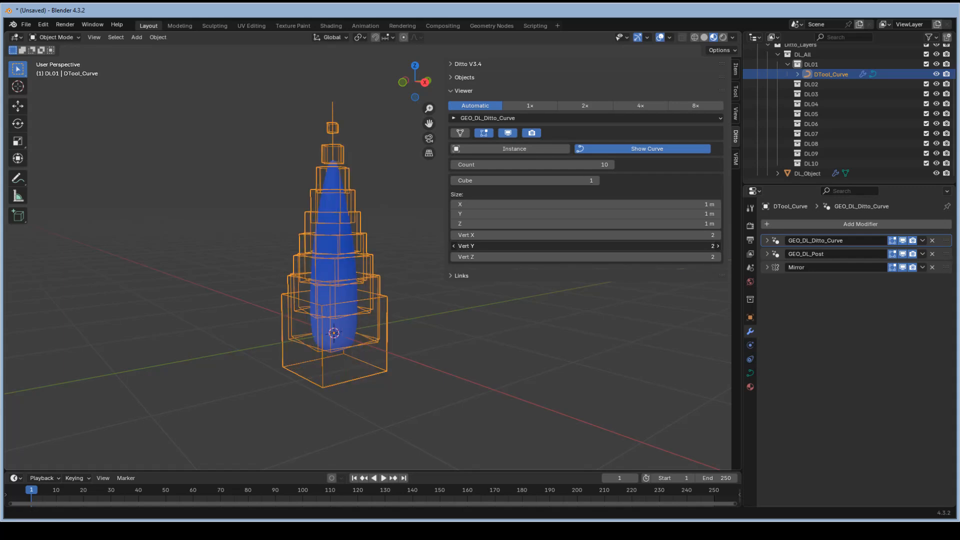
{"action": "right_click", "coordinate": [501, 246]}
{"action": "left_click_drag", "start_coordinate": [495, 257], "coordinate": [509, 239]}
{"action": "right_click", "coordinate": [487, 239]}
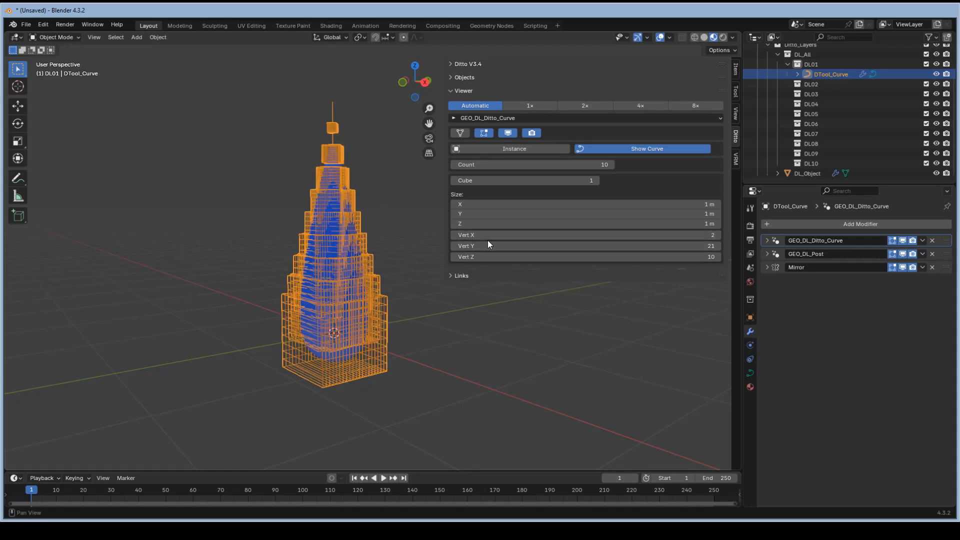
{"action": "key", "text": "ctrl+z"}
{"action": "key", "text": "ctrl+z"}
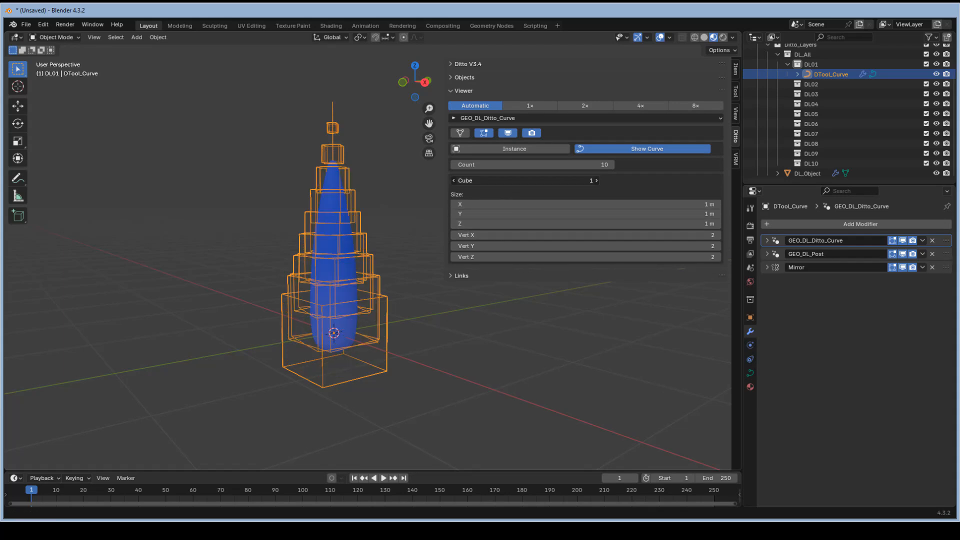
Switch the instance shape to Ico Sphere and on to UV Sphere, undoing the parameter changes tried along the way
{"action": "left_click", "coordinate": [595, 181]}
{"action": "left_click_drag", "start_coordinate": [585, 194], "coordinate": [502, 219]}
{"action": "key", "text": "ctrl+z"}
{"action": "key", "text": "ctrl+z"}
{"action": "key", "text": "ctrl+z"}
{"action": "key", "text": "ctrl+z"}
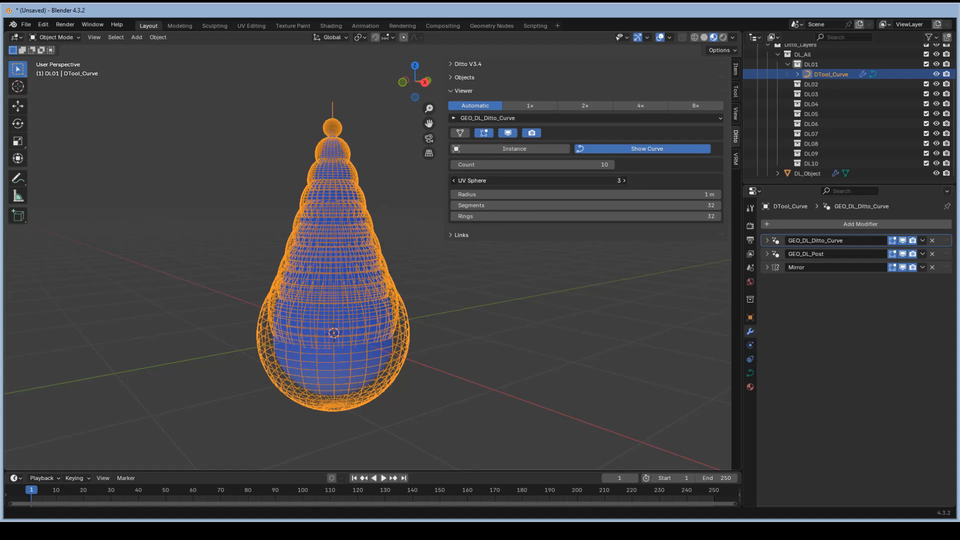
Set the instance shape to Cylinder, try its parameters such as radius and depth, and revert those changes
{"action": "left_click", "coordinate": [624, 180]}
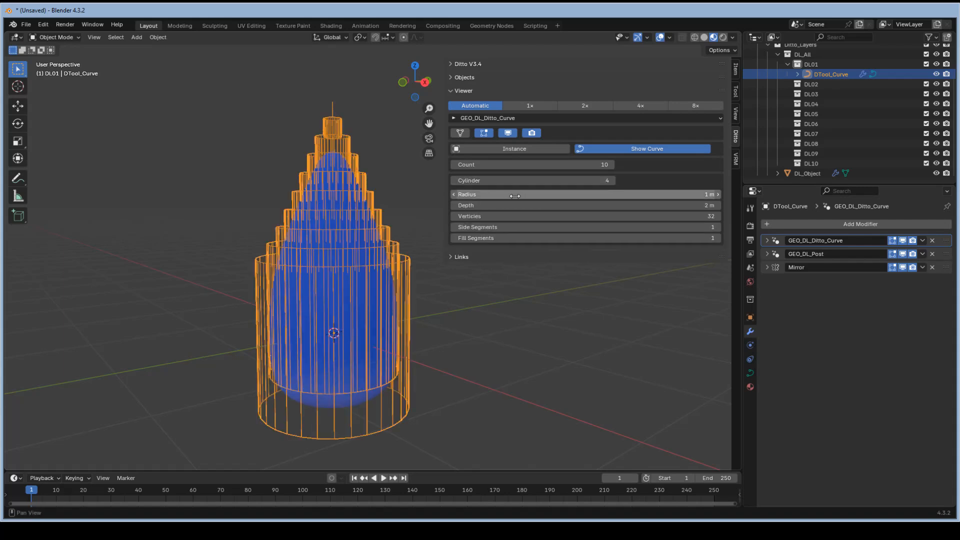
{"action": "left_click_drag", "start_coordinate": [522, 197], "coordinate": [500, 238]}
{"action": "key", "text": "ctrl+z"}
{"action": "key", "text": "ctrl+z"}
{"action": "right_click", "coordinate": [506, 217]}
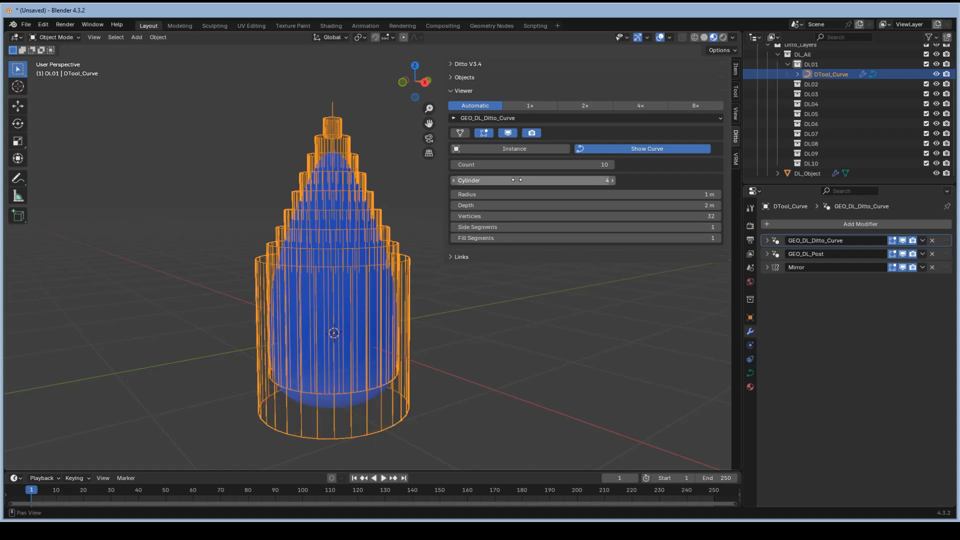
Switch the instance shape to Cone to explore its parameters, and change the instance type to Object
{"action": "left_click_drag", "start_coordinate": [517, 180], "coordinate": [470, 249]}
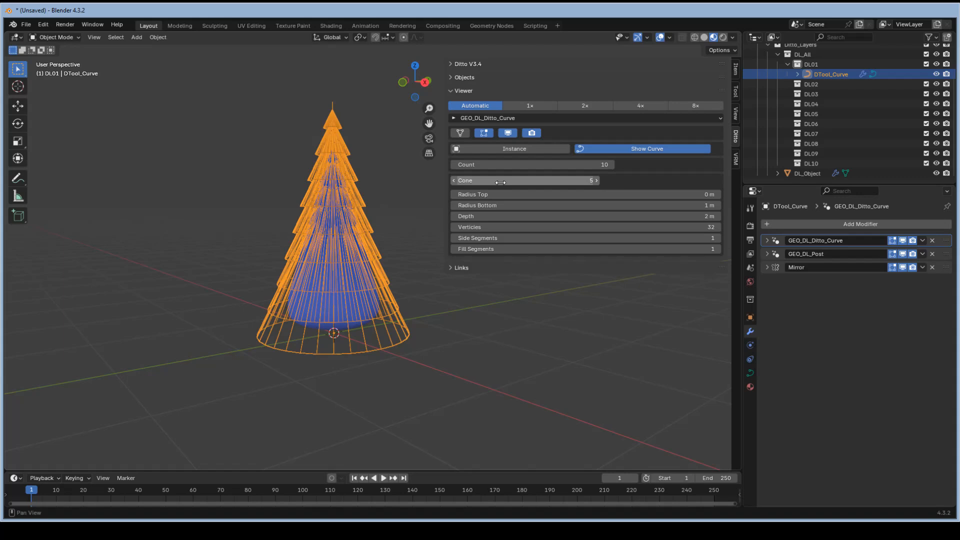
{"action": "left_click_drag", "start_coordinate": [467, 181], "coordinate": [480, 181]}
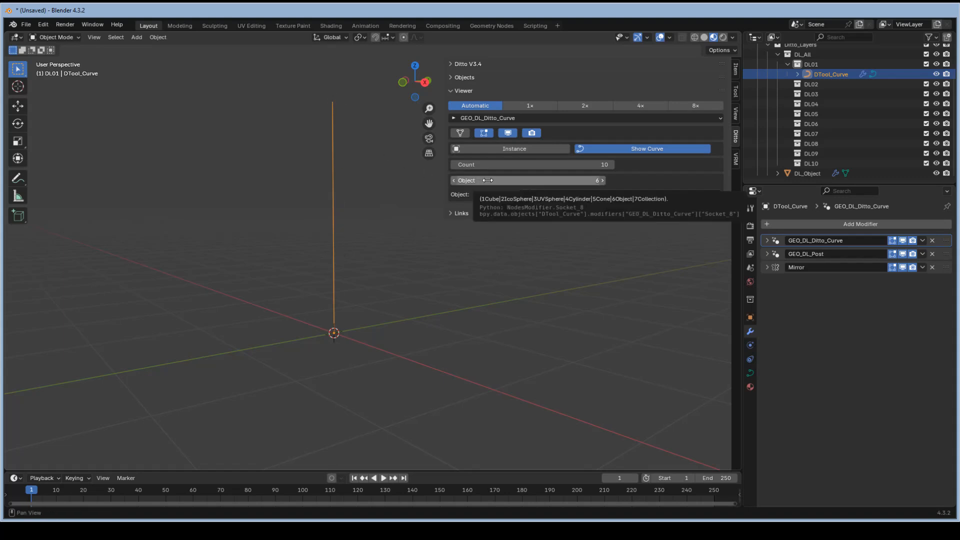
{"action": "left_click", "coordinate": [545, 195]}
{"action": "left_click", "coordinate": [505, 196]}
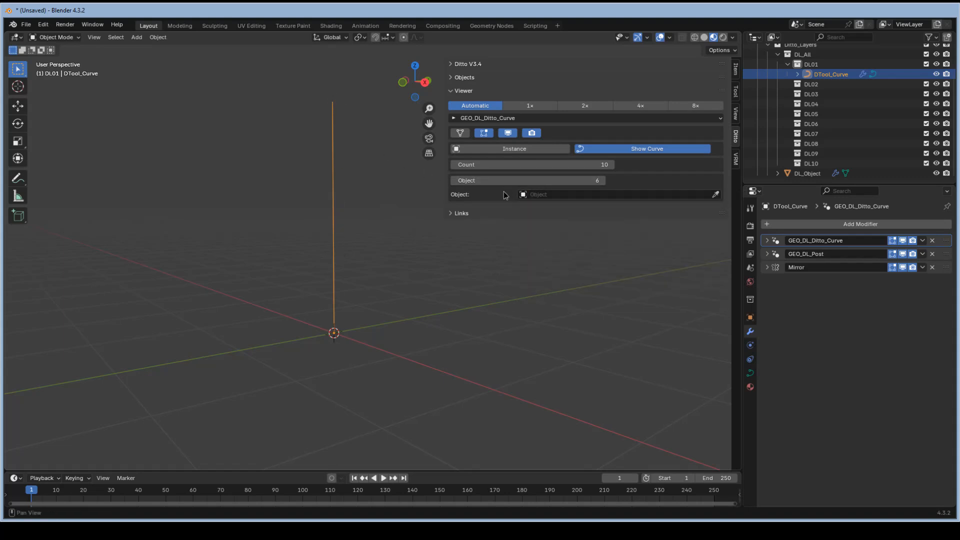
Add a cube mesh to the scene and assign it as the Object instanced by DTool_Curve
{"action": "key", "text": "shift+a"}
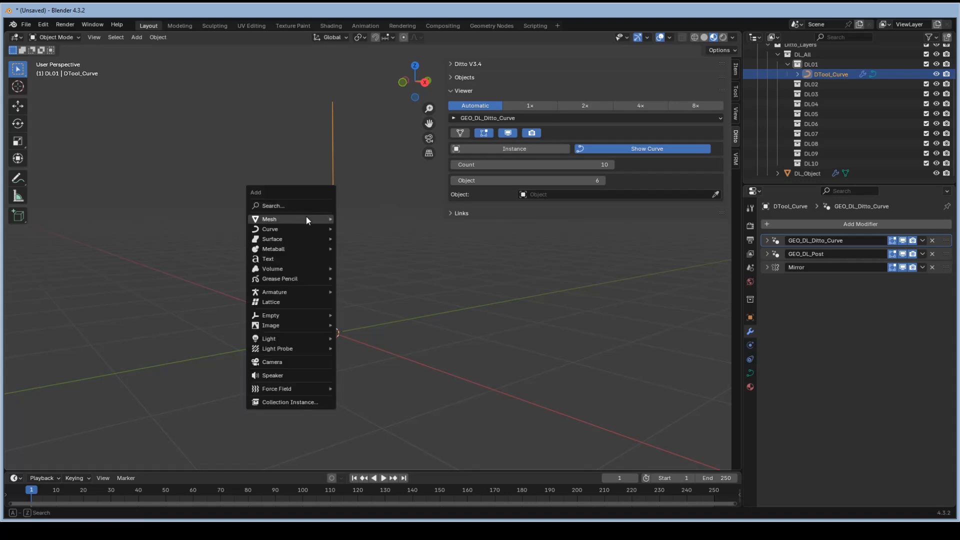
{"action": "mouse_move", "coordinate": [306, 219]}
{"action": "left_click", "coordinate": [356, 228]}
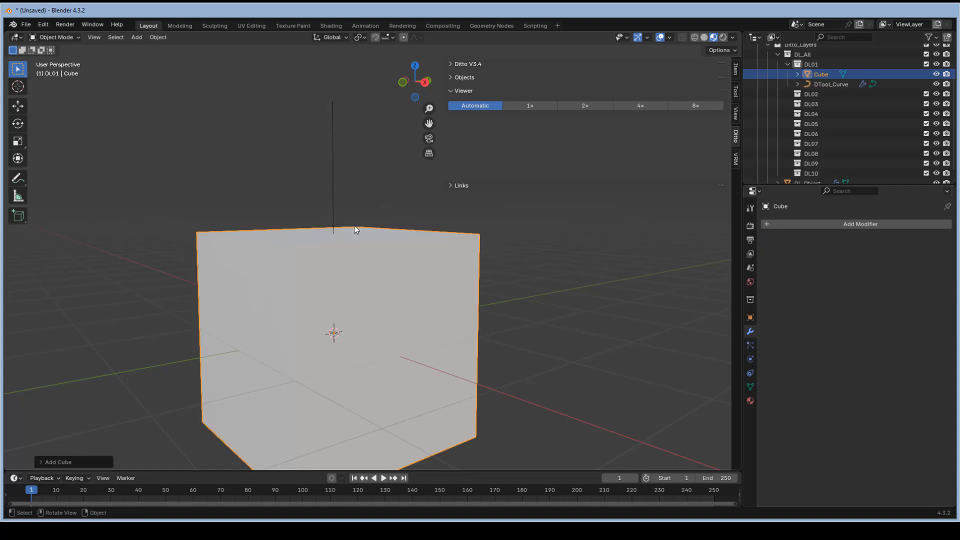
{"action": "left_click", "coordinate": [333, 219]}
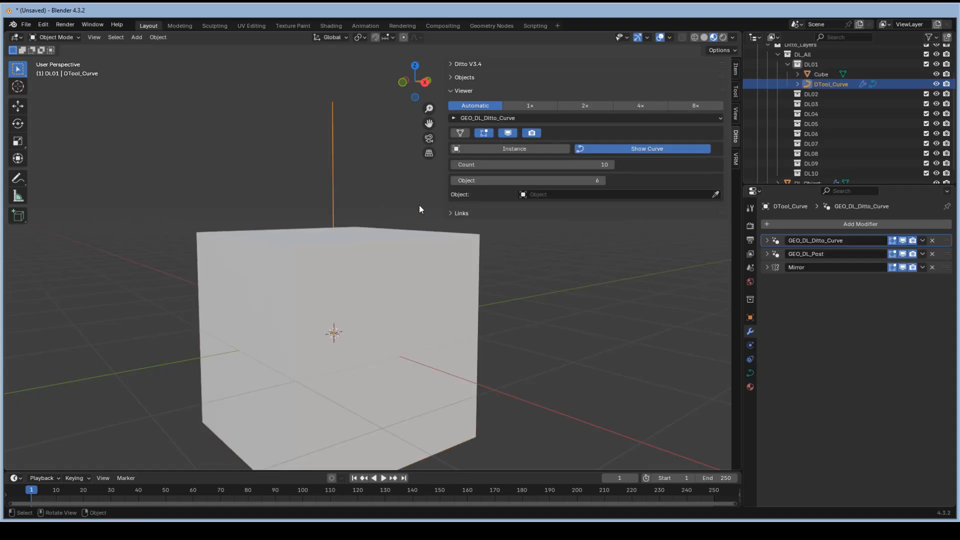
{"action": "left_click", "coordinate": [535, 194]}
{"action": "left_click", "coordinate": [535, 209]}
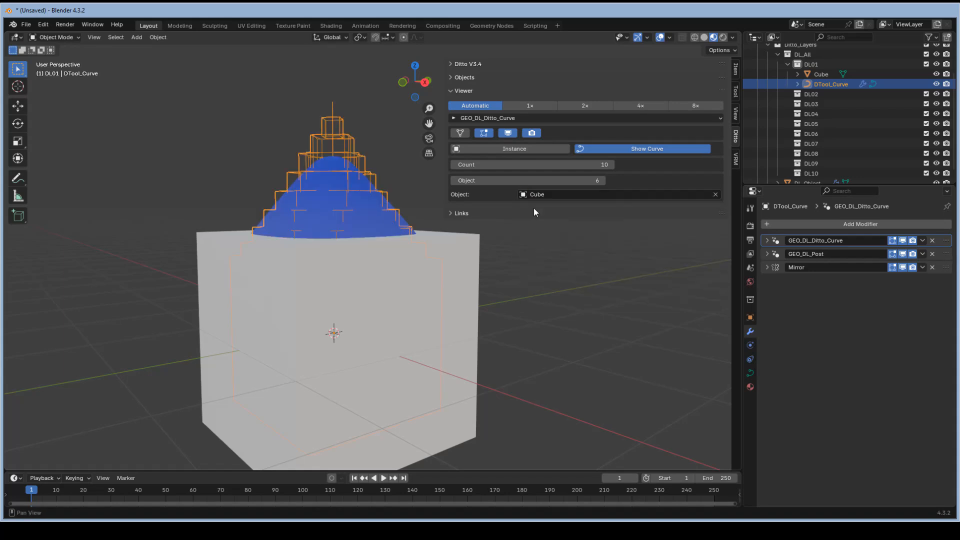
Deform the cube in Edit Mode by pulling one upper corner vertex up about 1.2 m
{"action": "left_click", "coordinate": [311, 300]}
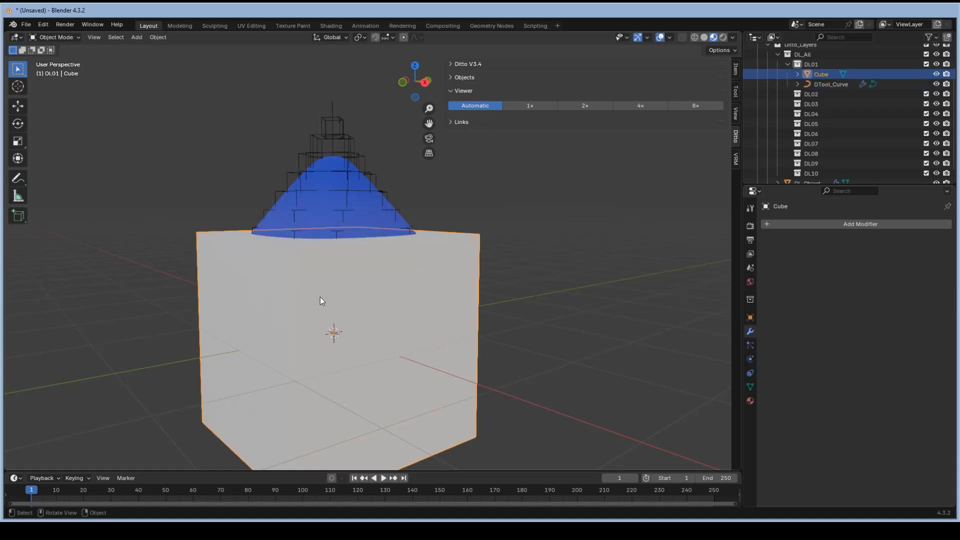
{"action": "key", "text": "g"}
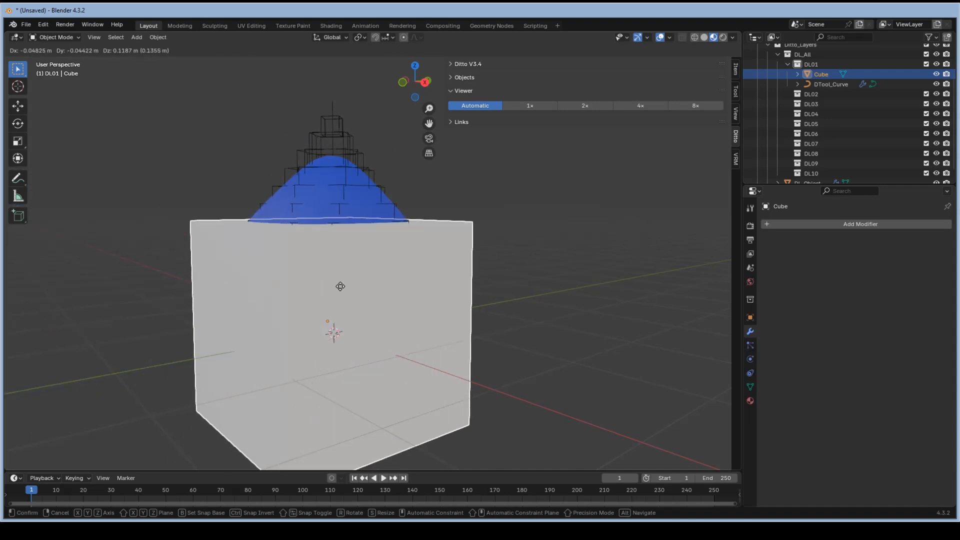
{"action": "right_click", "coordinate": [421, 316]}
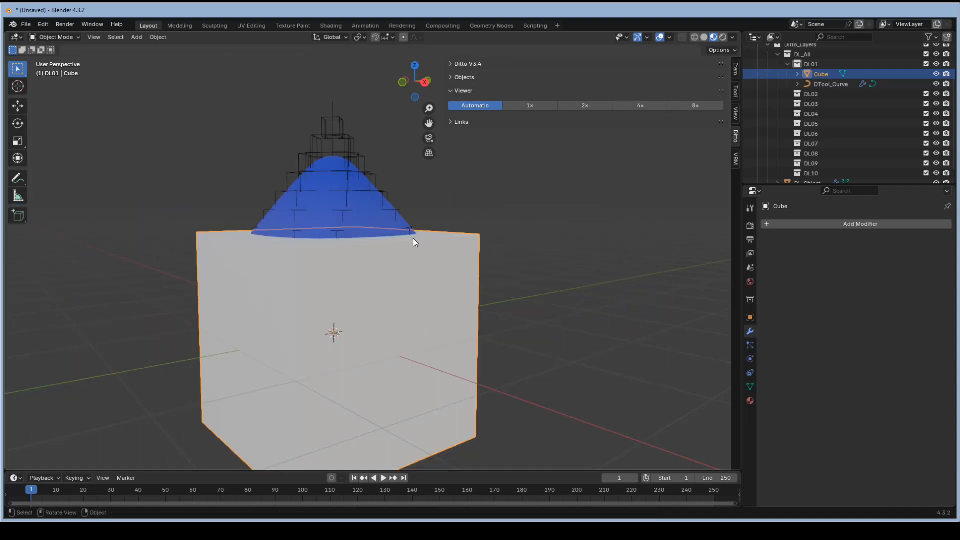
{"action": "key", "text": "Tab"}
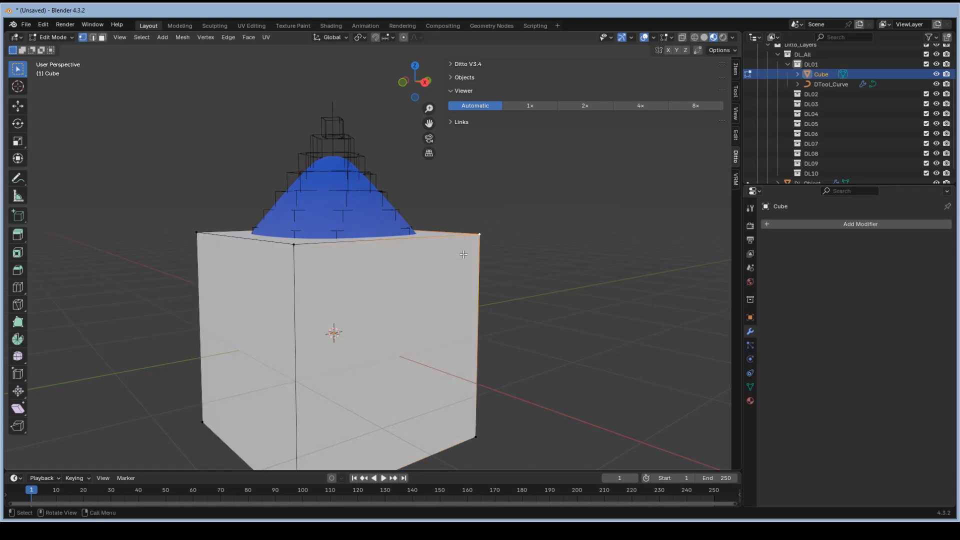
{"action": "key", "text": "g"}
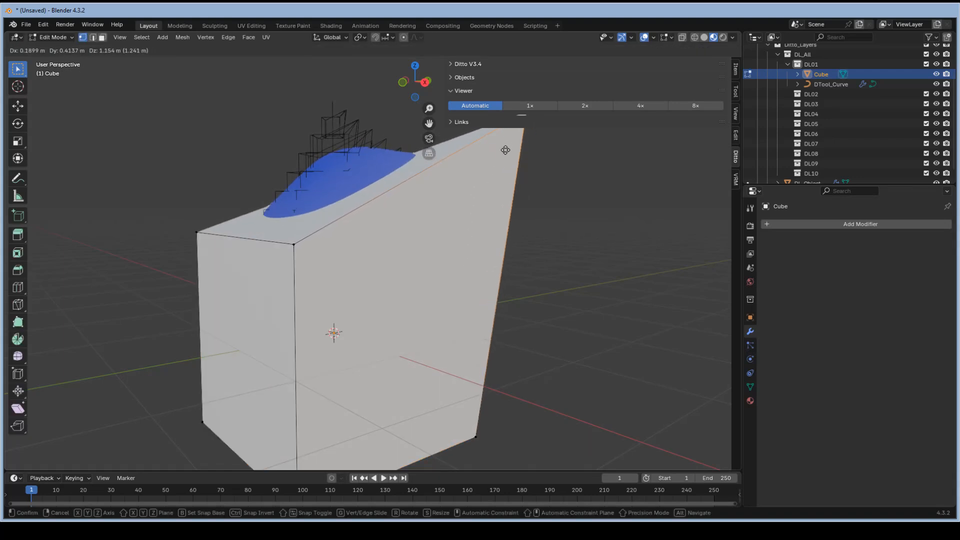
{"action": "left_click", "coordinate": [498, 156]}
{"action": "scroll", "coordinate": [480, 160], "scroll_direction": "down", "scroll_amount": 4}
{"action": "key", "text": "Tab"}
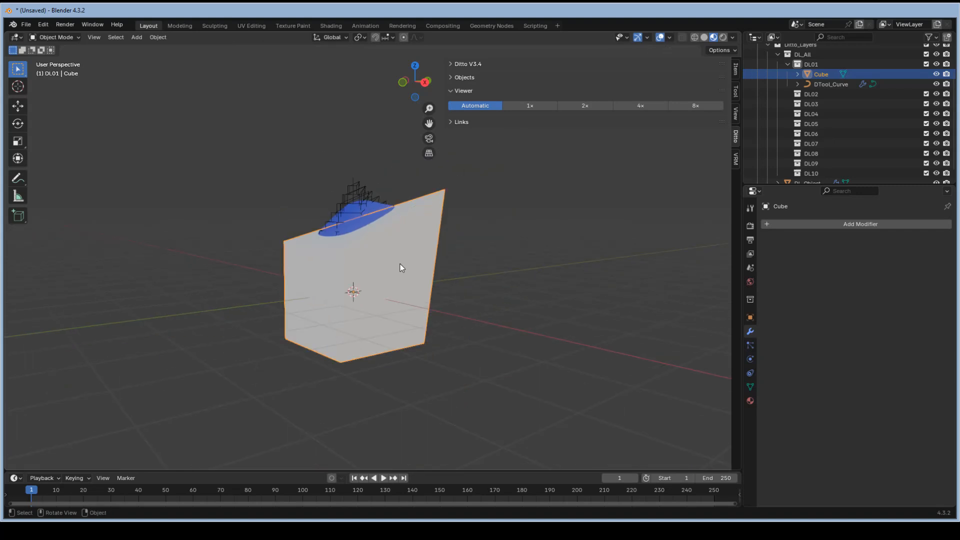
Move the deformed cube away from the origin and reposition it on the opposite side of the mirror axis
{"action": "key", "text": "g"}
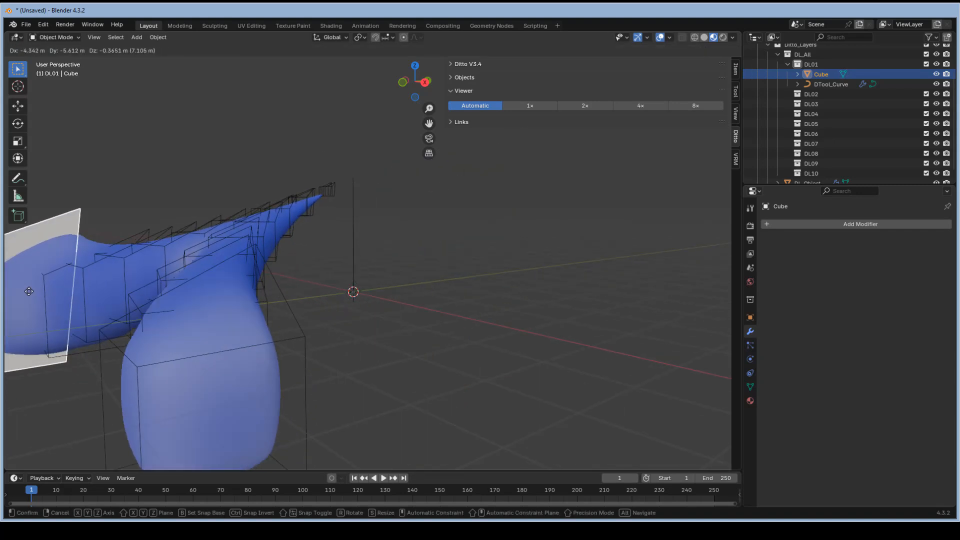
{"action": "left_click", "coordinate": [88, 280]}
{"action": "middle_click_drag", "start_coordinate": [180, 234], "coordinate": [308, 290]}
{"action": "key", "text": "g"}
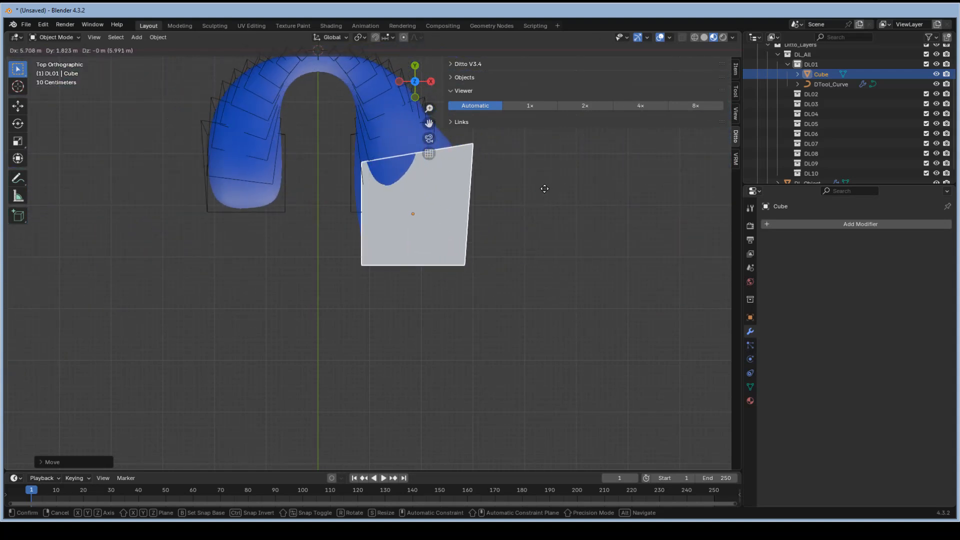
{"action": "left_click", "coordinate": [448, 177]}
{"action": "scroll", "coordinate": [447, 177], "scroll_direction": "up", "scroll_amount": 4}
{"action": "middle_click_drag", "start_coordinate": [446, 177], "coordinate": [403, 195]}
{"action": "scroll", "coordinate": [430, 120], "scroll_direction": "down", "scroll_amount": 4}
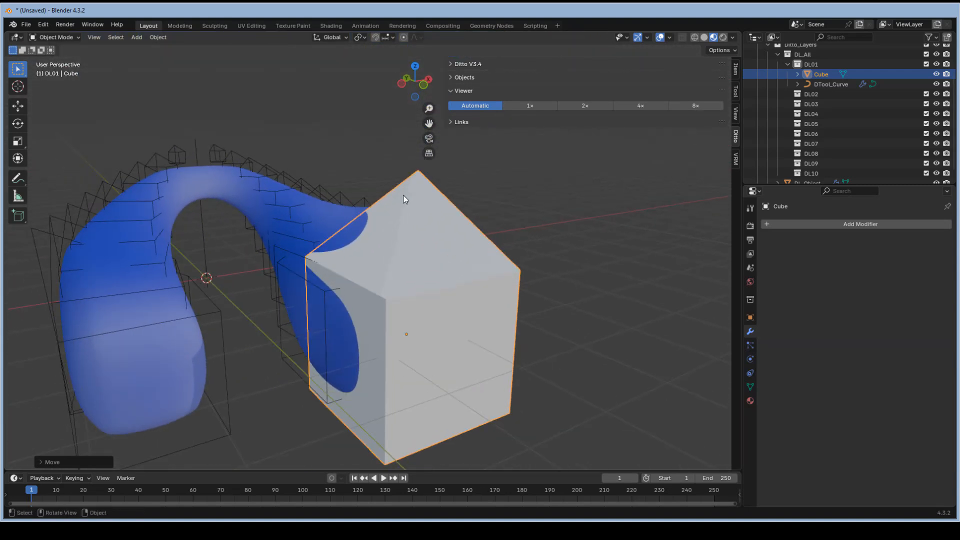
{"action": "middle_click_drag", "start_coordinate": [242, 267], "coordinate": [317, 273]}
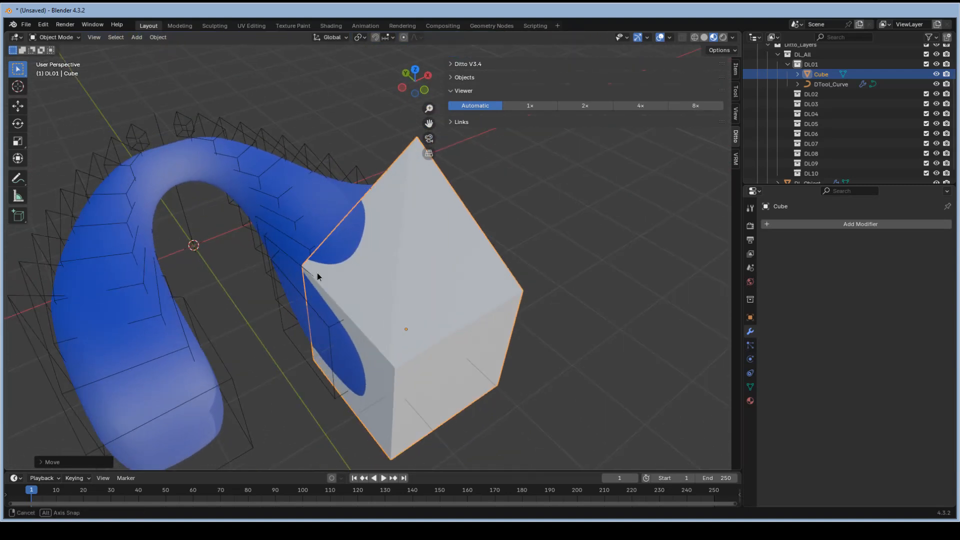
Delete the deformed cube from the scene
{"action": "key", "text": "x"}
{"action": "left_click", "coordinate": [323, 248]}
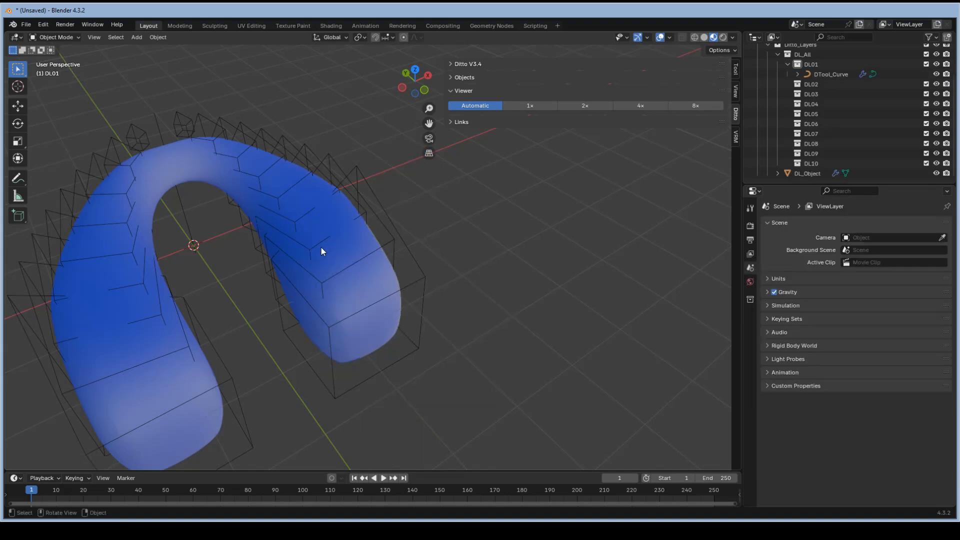
{"action": "mouse_move", "coordinate": [314, 244]}
{"action": "middle_mouse_down"}
{"action": "mouse_move", "coordinate": [291, 245]}
{"action": "mouse_move", "coordinate": [302, 237]}
{"action": "middle_mouse_up"}
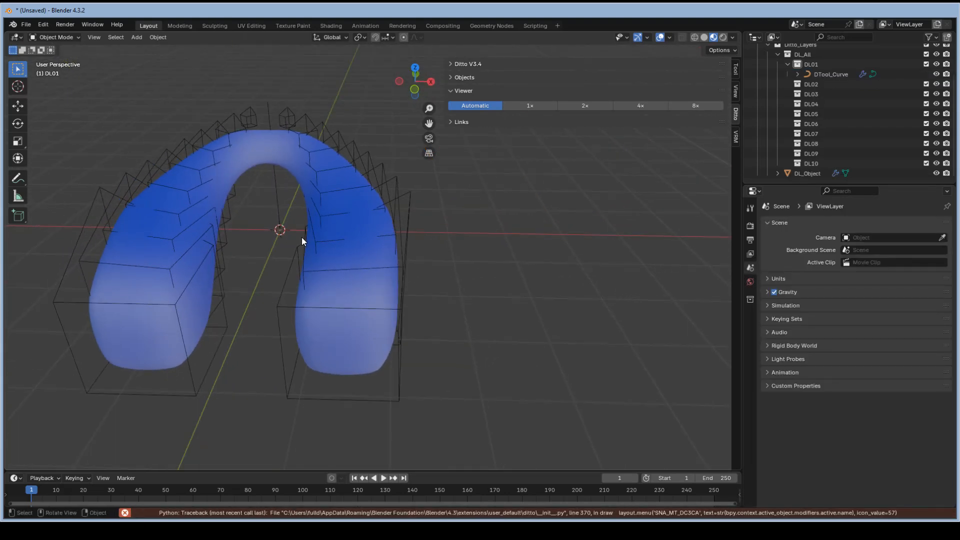
{"action": "scroll", "coordinate": [358, 198], "scroll_direction": "up", "scroll_amount": 1}
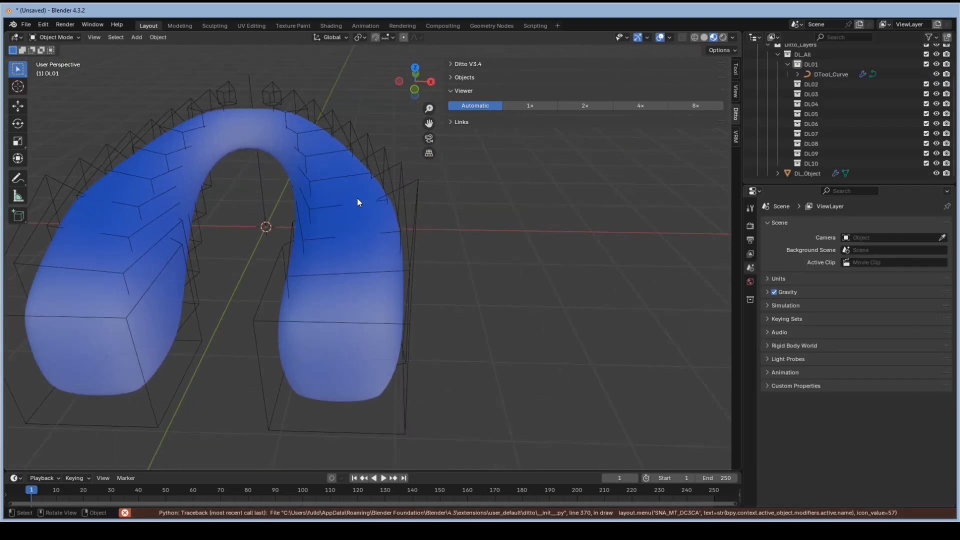
Clear DTool_Curve's instance Object and set its instance type to Collection
{"action": "left_click", "coordinate": [404, 193]}
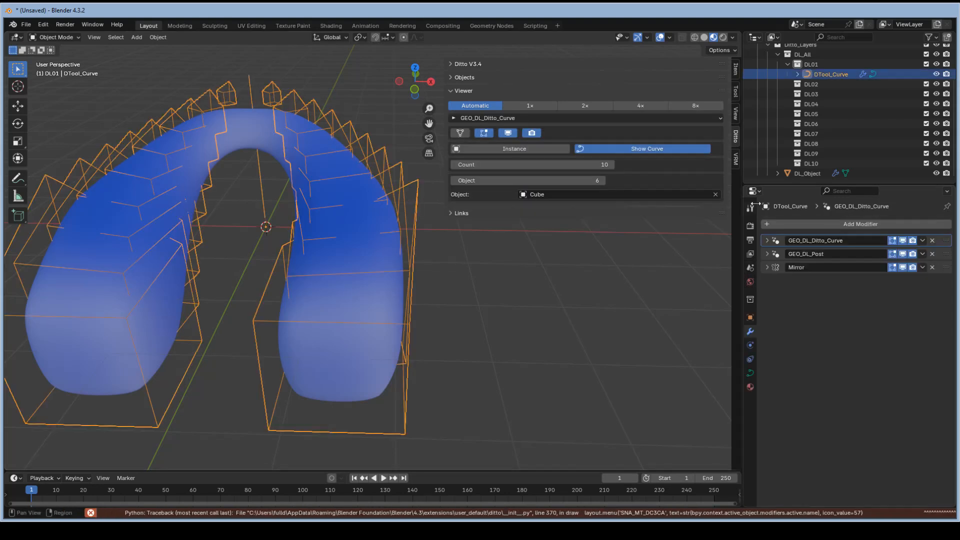
{"action": "left_click", "coordinate": [715, 194]}
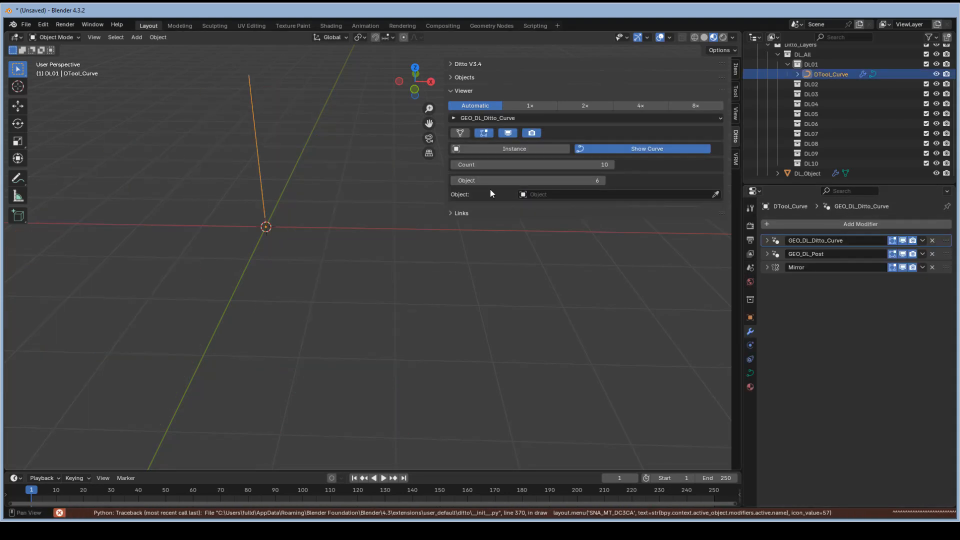
{"action": "left_click", "coordinate": [602, 180]}
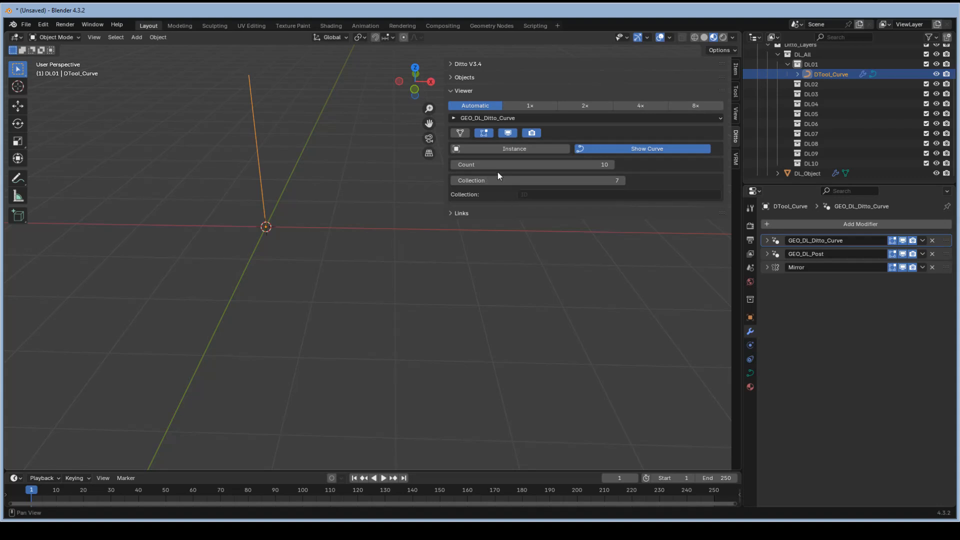
Switch DTool_Curve to Profile mode and try the Arc profile's parameters, including Start Angle and Sweep Angle, cancelling each adjustment
{"action": "left_click", "coordinate": [509, 147]}
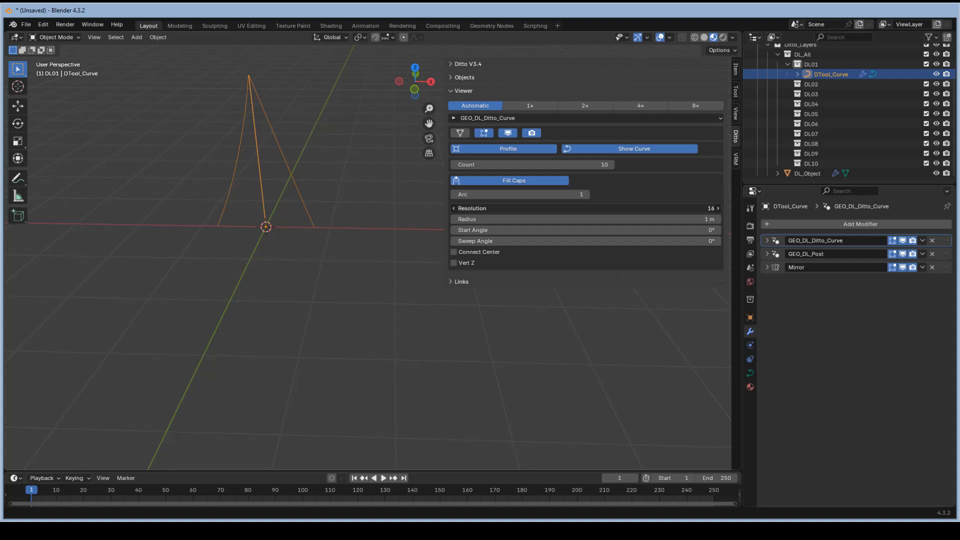
{"action": "left_click_drag", "start_coordinate": [570, 209], "coordinate": [591, 230]}
{"action": "key", "text": "Escape"}
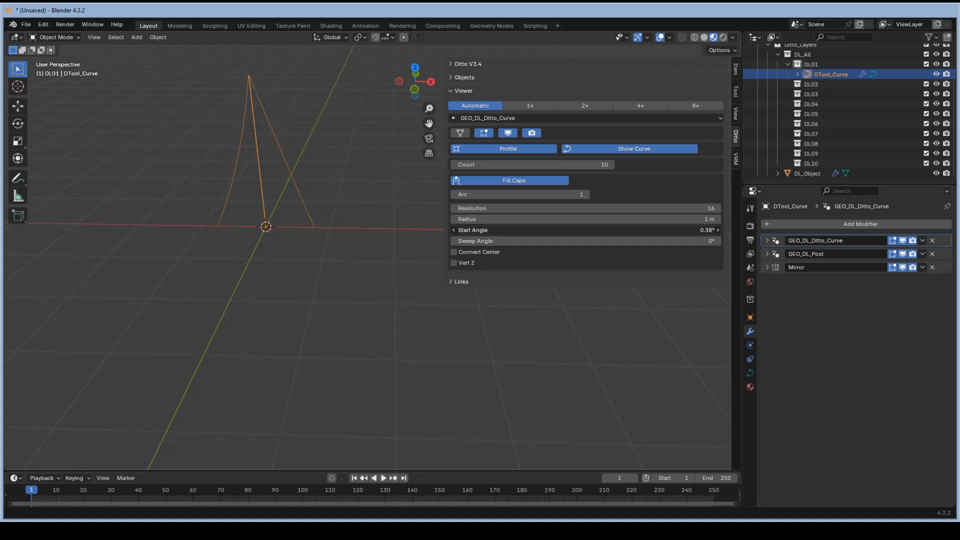
{"action": "key", "text": "Escape"}
{"action": "left_click_drag", "start_coordinate": [491, 242], "coordinate": [497, 241]}
{"action": "key", "text": "Escape"}
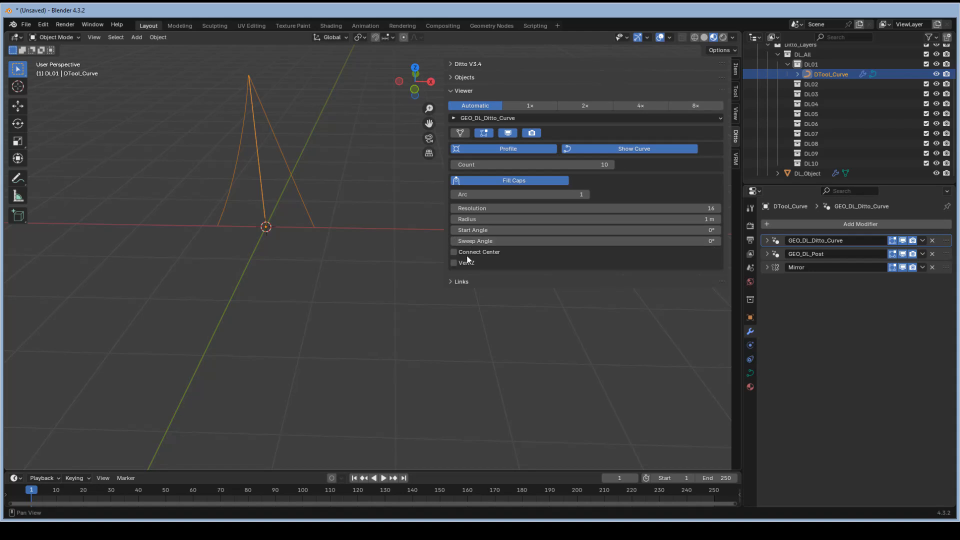
Try the Arc profile's Connect Center and Vert Z options on DTool_Curve by switching them on and off
{"action": "left_click", "coordinate": [455, 252]}
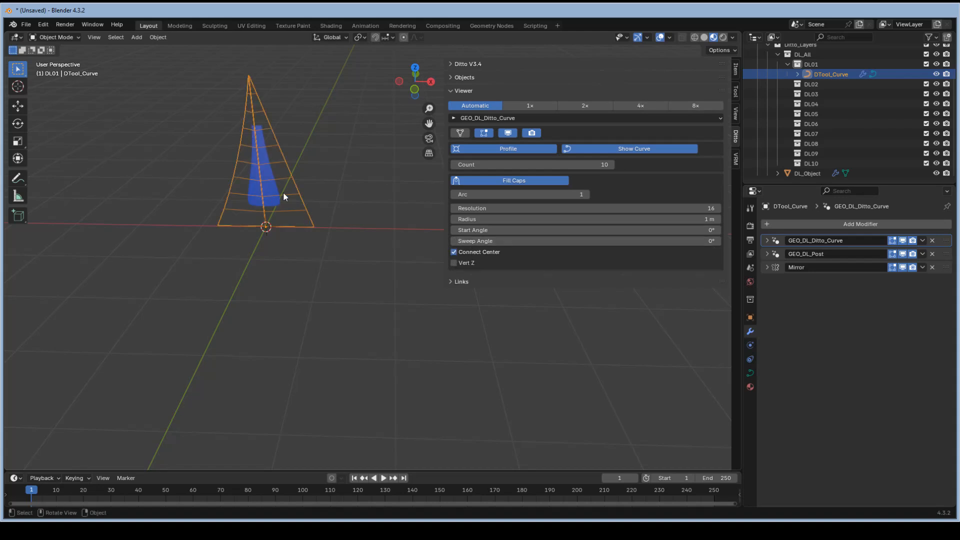
{"action": "middle_click_drag", "start_coordinate": [283, 192], "coordinate": [412, 286], "text": "shift"}
{"action": "left_click", "coordinate": [466, 263]}
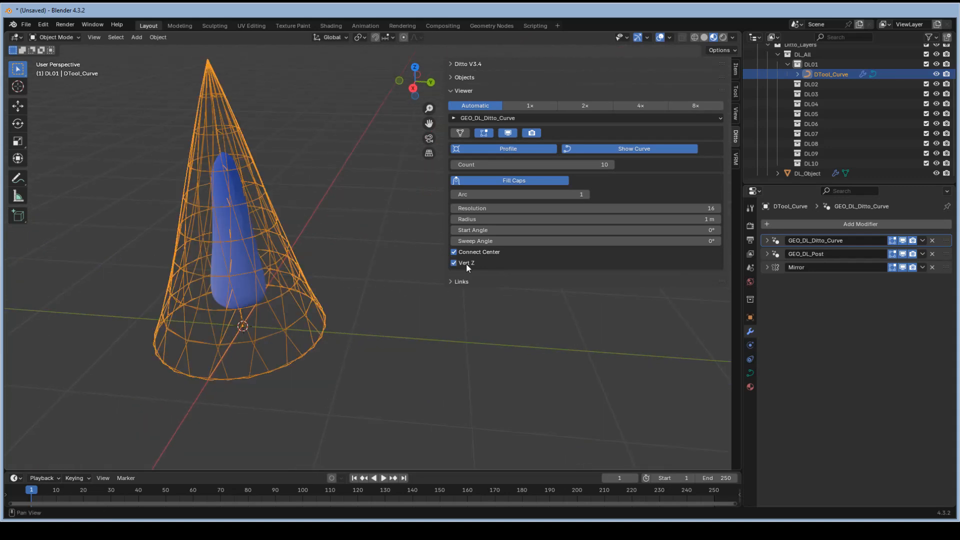
{"action": "left_click", "coordinate": [466, 263]}
{"action": "left_click", "coordinate": [470, 254]}
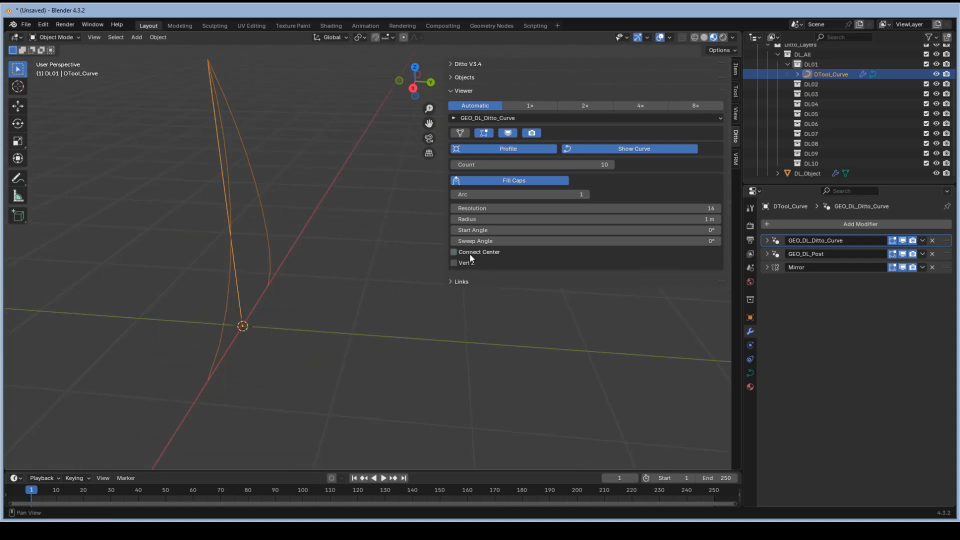
{"action": "left_click", "coordinate": [470, 253]}
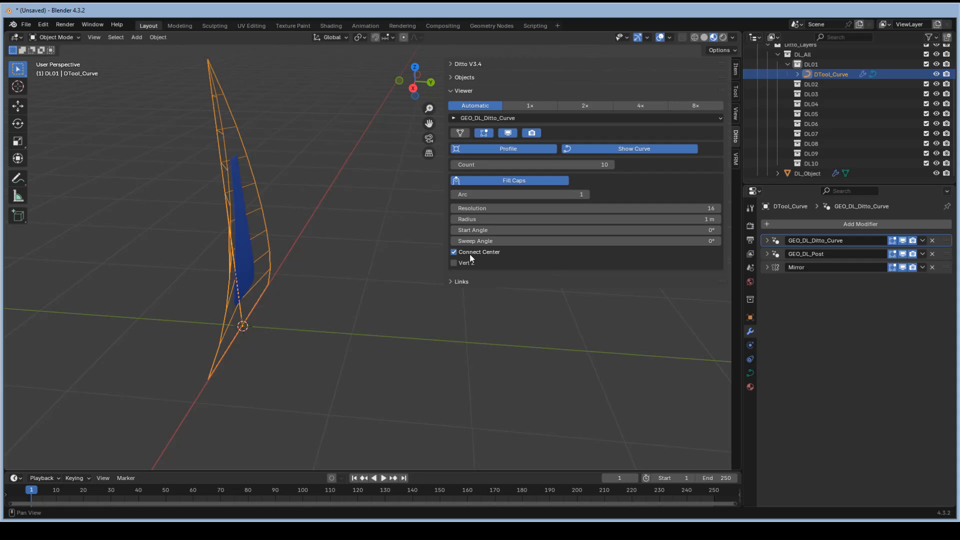
Try Vert Z without Connect Center on the Arc profile, review Resolution and Radius, and turn Vert Z off again
{"action": "mouse_move", "coordinate": [481, 220]}
{"action": "left_mouse_down"}
{"action": "mouse_move", "coordinate": [505, 208]}
{"action": "mouse_move", "coordinate": [481, 214]}
{"action": "left_mouse_up"}
{"action": "middle_click_drag", "start_coordinate": [241, 240], "coordinate": [384, 265]}
{"action": "left_click", "coordinate": [454, 263]}
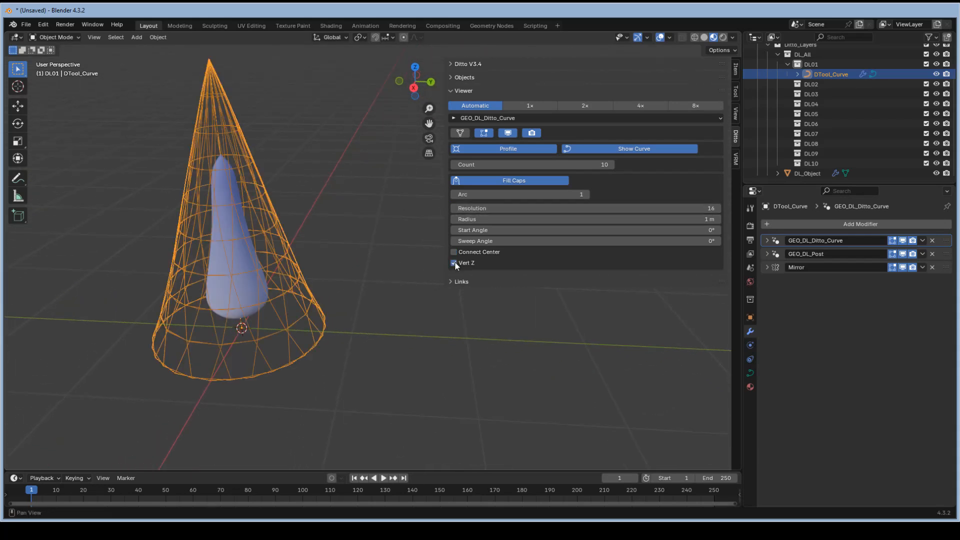
{"action": "middle_click_drag", "start_coordinate": [310, 268], "coordinate": [282, 263]}
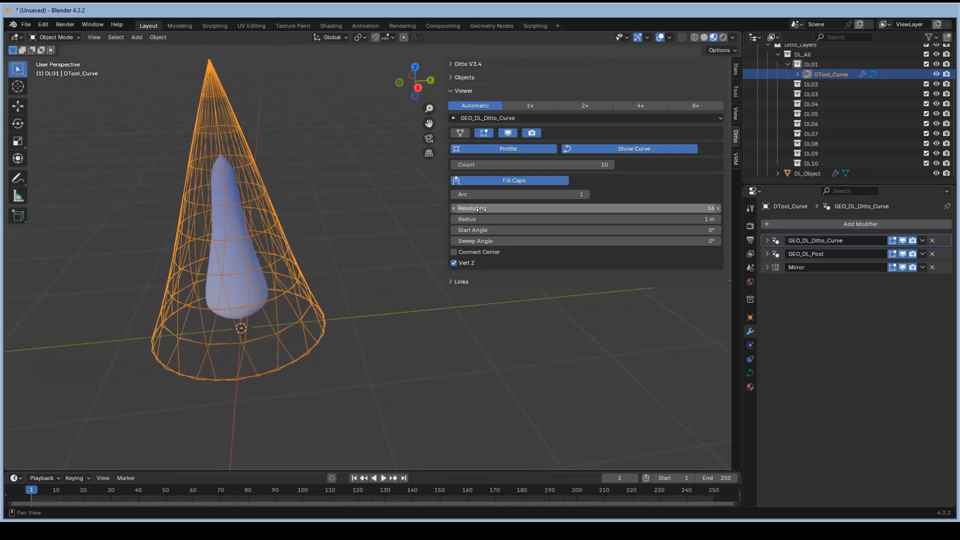
{"action": "mouse_move", "coordinate": [478, 209]}
{"action": "left_mouse_down"}
{"action": "mouse_move", "coordinate": [500, 209]}
{"action": "mouse_move", "coordinate": [453, 209]}
{"action": "mouse_move", "coordinate": [535, 221]}
{"action": "mouse_move", "coordinate": [460, 220]}
{"action": "mouse_move", "coordinate": [481, 220]}
{"action": "left_mouse_up"}
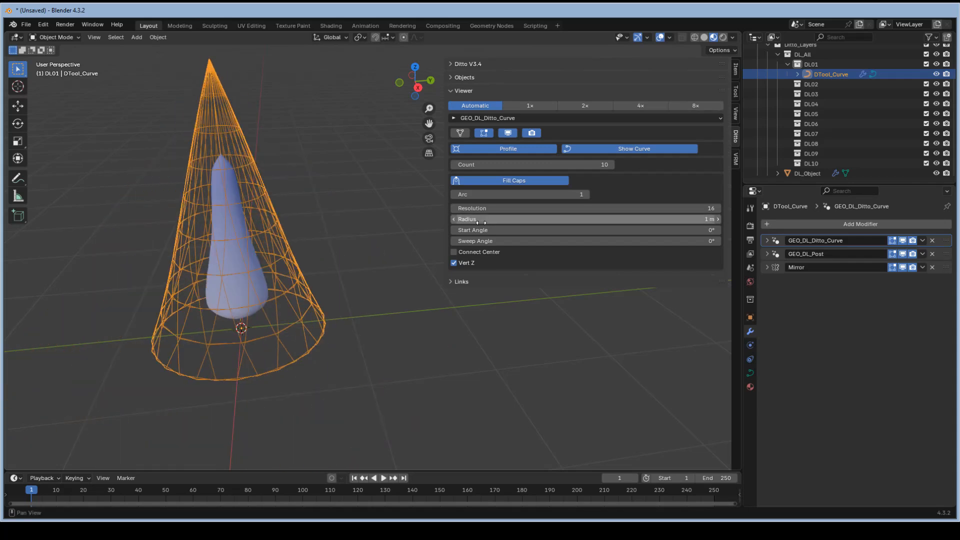
{"action": "left_click", "coordinate": [462, 261]}
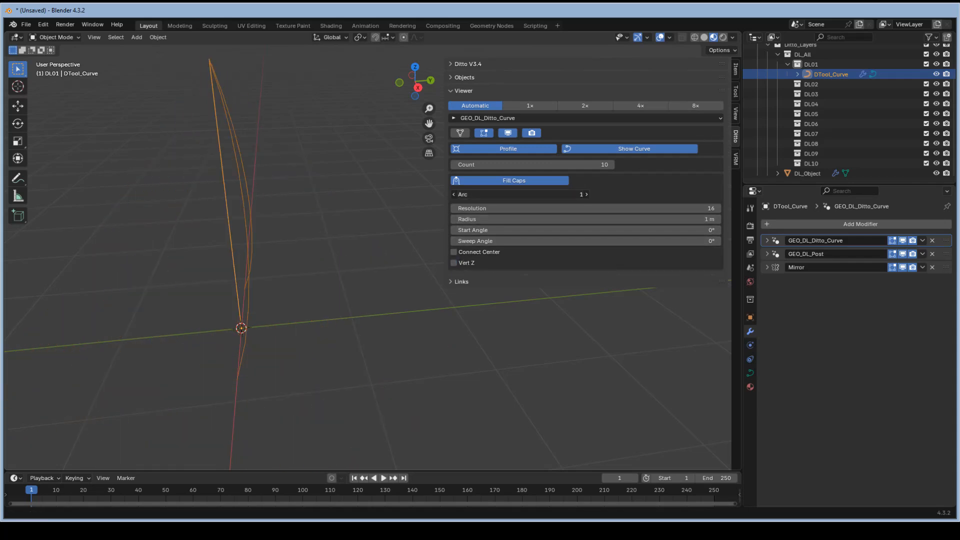
Cycle DTool_Curve's profile through Curve Circle to Spiral and try the Spiral's Reverse option
{"action": "left_click", "coordinate": [586, 194]}
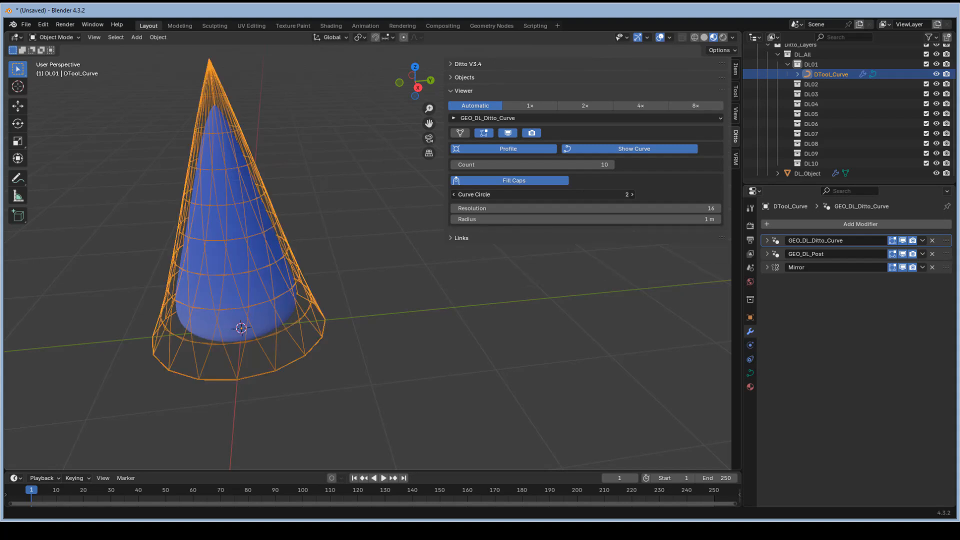
{"action": "left_click_drag", "start_coordinate": [483, 209], "coordinate": [465, 253]}
{"action": "left_click", "coordinate": [454, 263]}
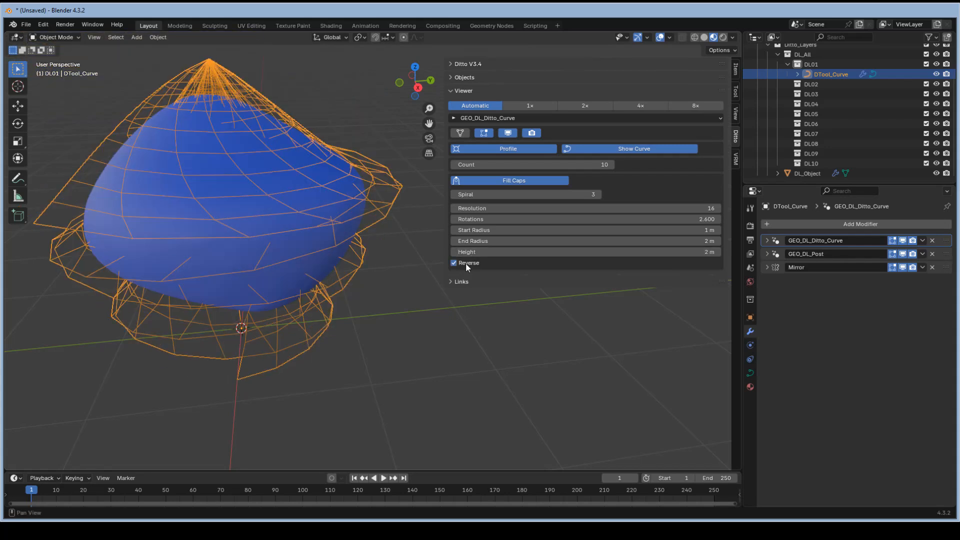
{"action": "left_click", "coordinate": [466, 263]}
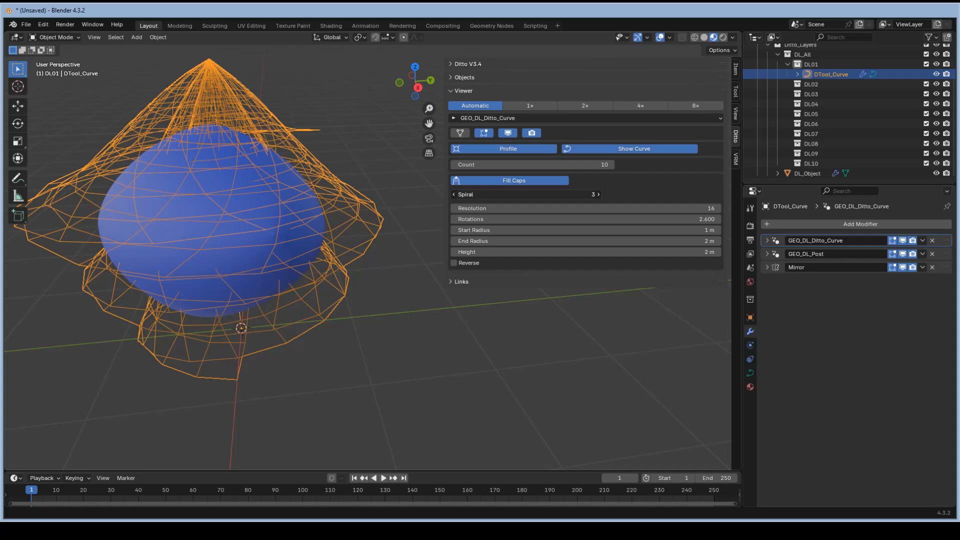
Switch the profile to Quadrilateral and try its Kite and Parallelogram variants, reviewing their dimension parameters
{"action": "left_click", "coordinate": [598, 194]}
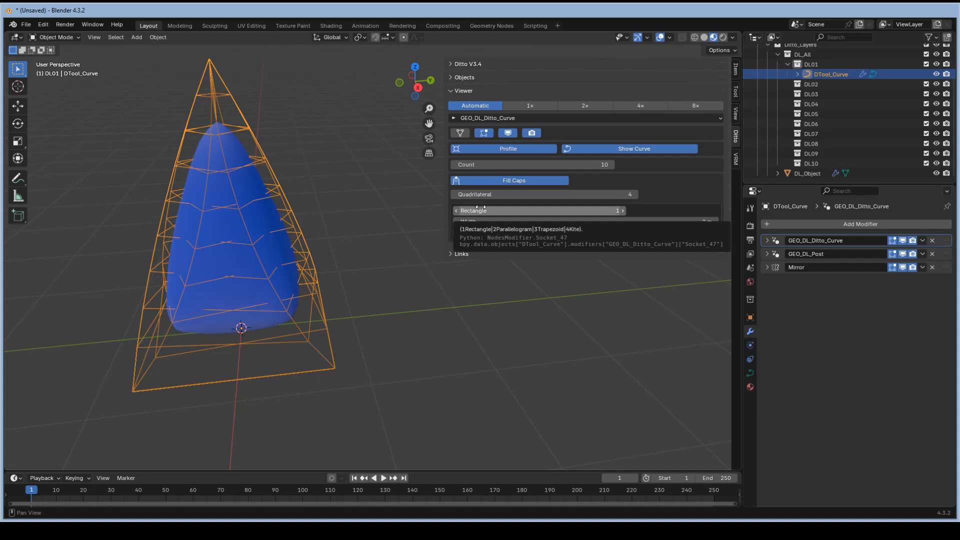
{"action": "left_click", "coordinate": [623, 210]}
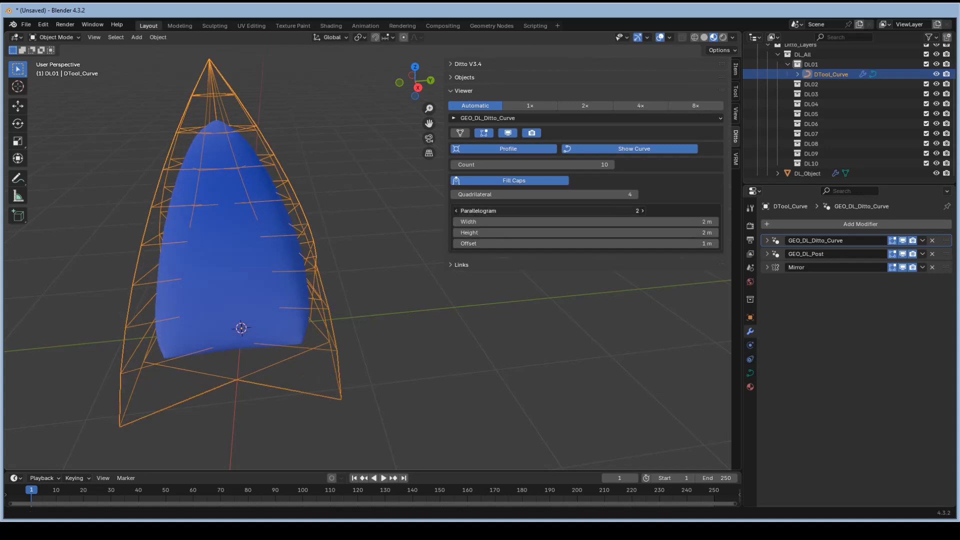
{"action": "left_click_drag", "start_coordinate": [623, 210], "coordinate": [634, 211]}
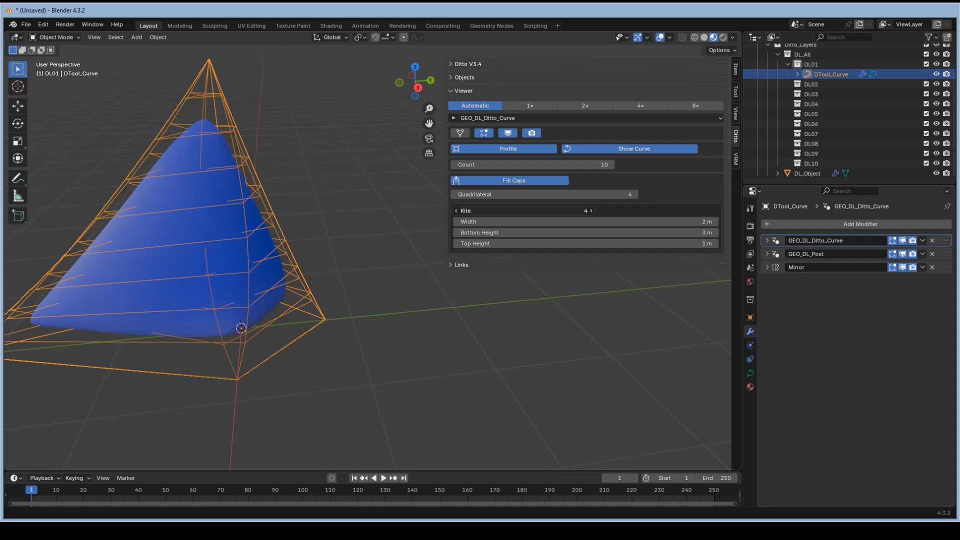
{"action": "left_click_drag", "start_coordinate": [634, 211], "coordinate": [690, 221]}
{"action": "left_click_drag", "start_coordinate": [525, 221], "coordinate": [471, 232]}
{"action": "left_click_drag", "start_coordinate": [619, 210], "coordinate": [632, 211]}
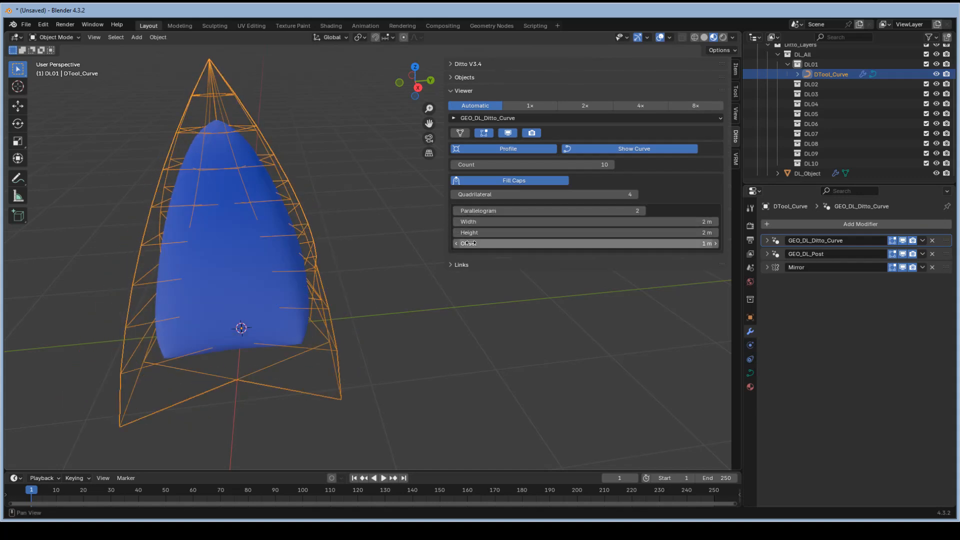
{"action": "mouse_move", "coordinate": [471, 243]}
{"action": "left_mouse_down"}
{"action": "mouse_move", "coordinate": [500, 244]}
{"action": "mouse_move", "coordinate": [480, 243]}
{"action": "left_mouse_up"}
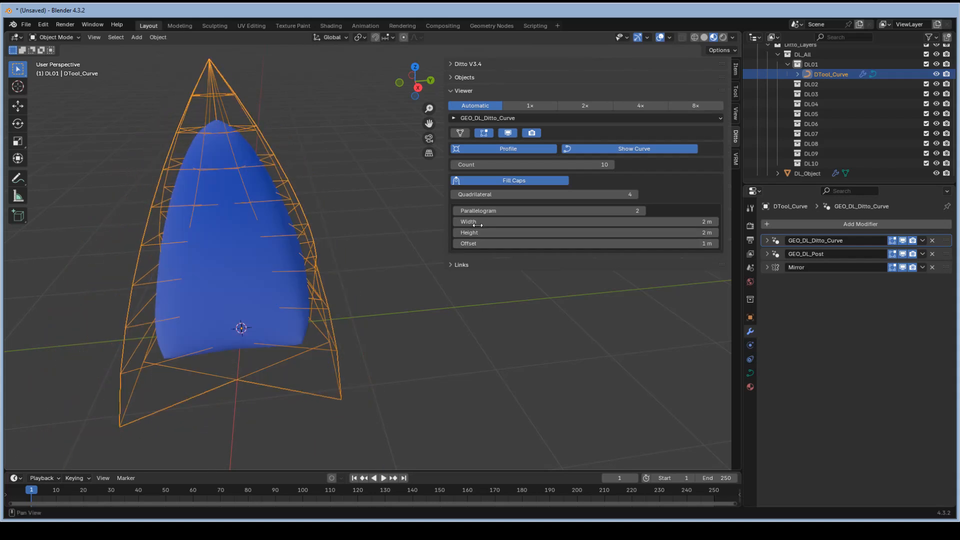
Try the Trapezoid quadrilateral, then switch the profile to Star with Fill Caps turned off
{"action": "left_click_drag", "start_coordinate": [625, 210], "coordinate": [638, 211]}
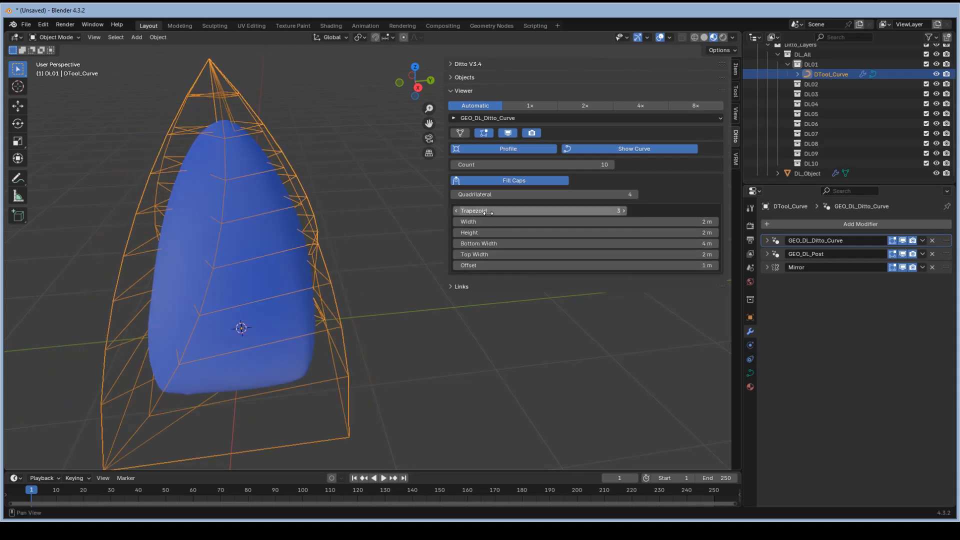
{"action": "left_click", "coordinate": [473, 266]}
{"action": "key", "text": "Return"}
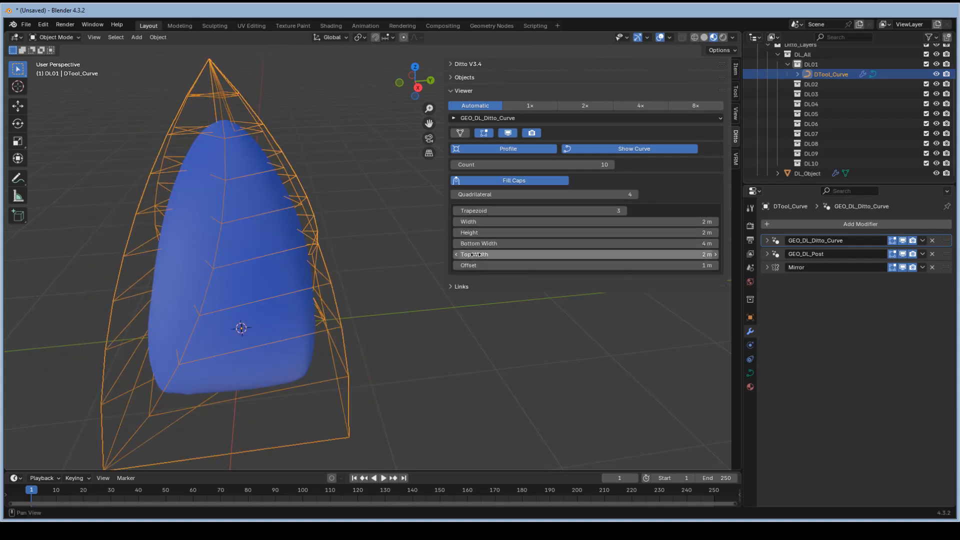
{"action": "mouse_move", "coordinate": [500, 244]}
{"action": "left_mouse_down"}
{"action": "mouse_move", "coordinate": [477, 244]}
{"action": "mouse_move", "coordinate": [542, 254]}
{"action": "mouse_move", "coordinate": [500, 254]}
{"action": "left_mouse_up"}
{"action": "left_click_drag", "start_coordinate": [465, 195], "coordinate": [480, 241]}
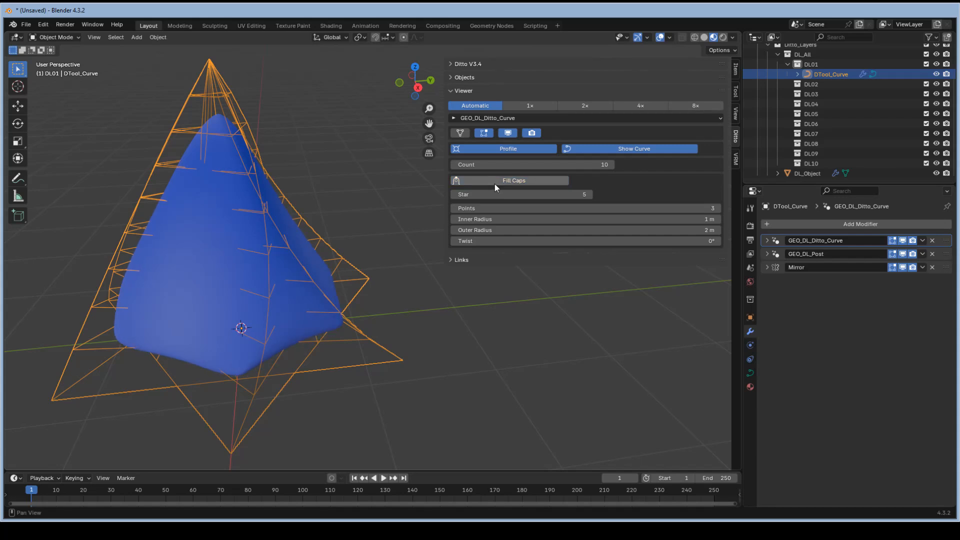
Edit DTool_Curve and move its upper control point far out to the side of the mirror axis to form two wings
{"action": "scroll", "coordinate": [300, 260], "scroll_direction": "down", "scroll_amount": 5}
{"action": "middle_click_drag", "start_coordinate": [316, 251], "coordinate": [315, 245]}
{"action": "key", "text": "Tab"}
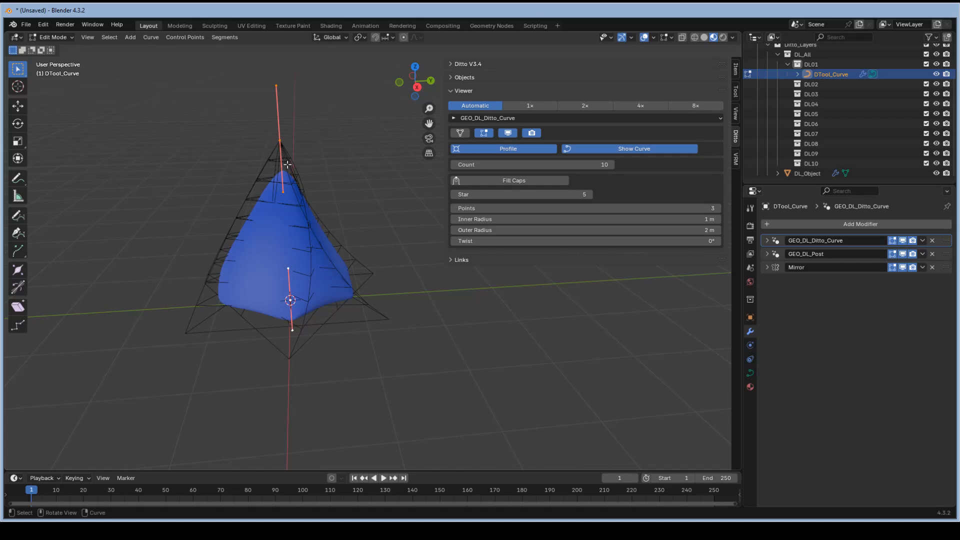
{"action": "scroll", "coordinate": [289, 166], "scroll_direction": "down", "scroll_amount": 2}
{"action": "middle_click_drag", "start_coordinate": [309, 192], "coordinate": [302, 244], "text": "shift"}
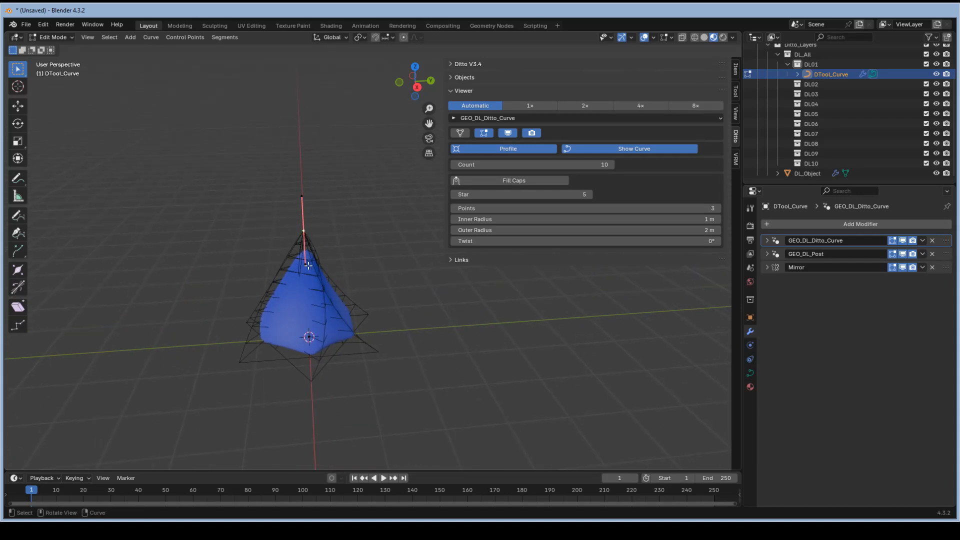
{"action": "key", "text": "g"}
{"action": "left_click", "coordinate": [194, 196]}
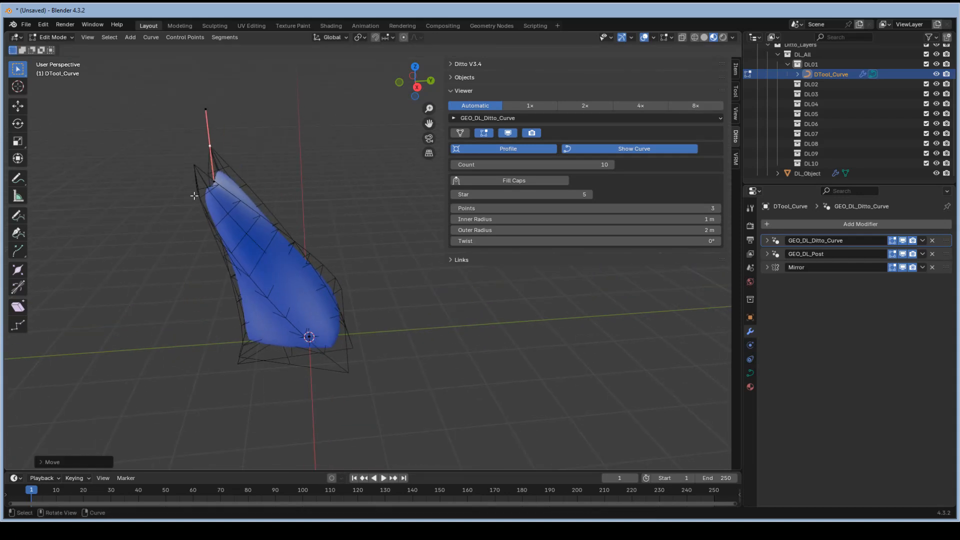
{"action": "middle_click_drag", "start_coordinate": [194, 195], "coordinate": [251, 220]}
{"action": "key", "text": "g"}
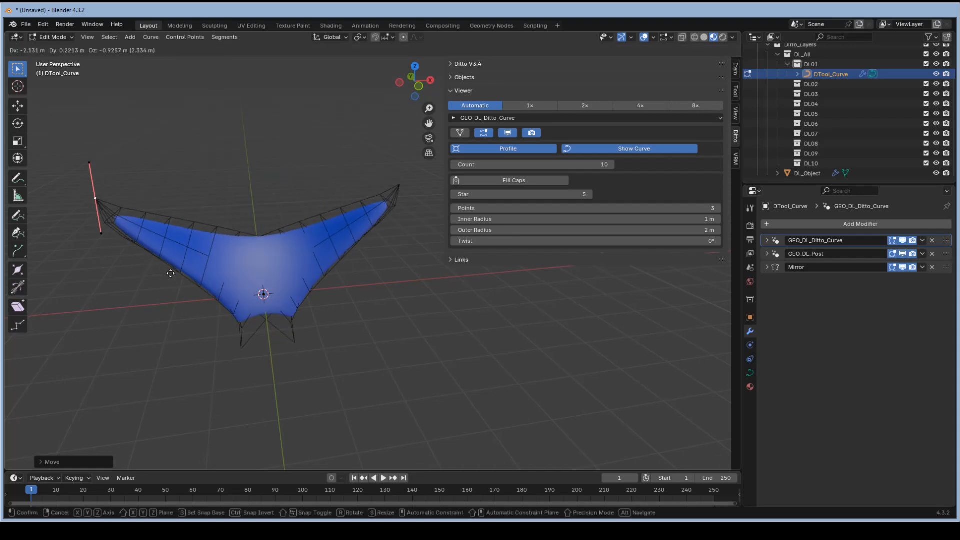
{"action": "left_click", "coordinate": [170, 274]}
In front view, rotate the lower control point, place it near the mirror axis and stretch its handle outward into a smooth crescent
{"action": "middle_click_drag", "start_coordinate": [161, 261], "coordinate": [188, 300]}
{"action": "key", "text": "g"}
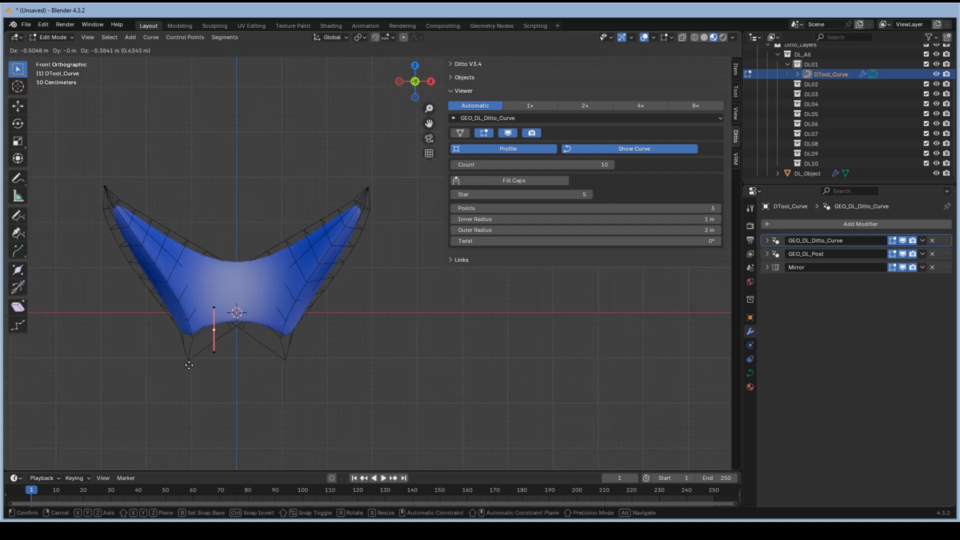
{"action": "left_click", "coordinate": [224, 319]}
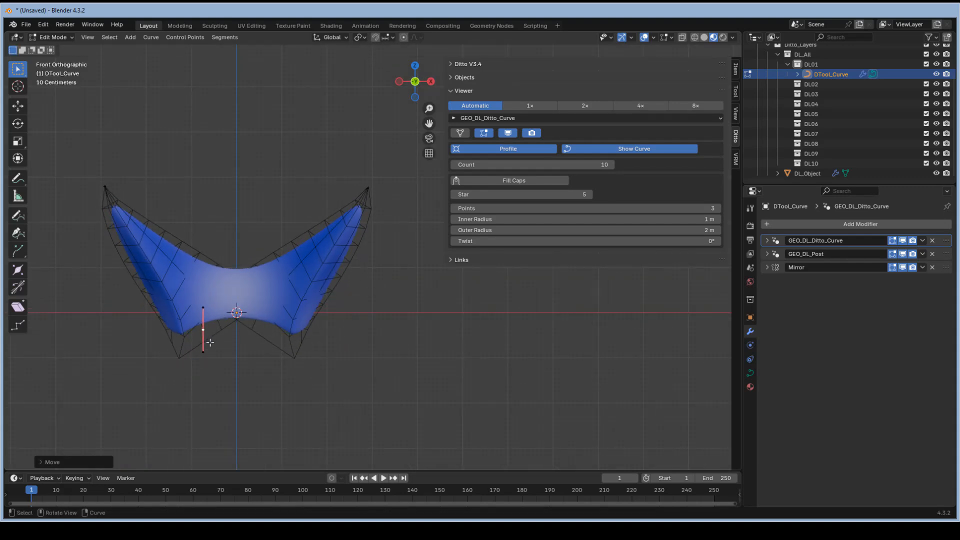
{"action": "key", "text": "r"}
{"action": "left_click", "coordinate": [214, 338]}
{"action": "key", "text": "g"}
{"action": "left_click", "coordinate": [218, 329]}
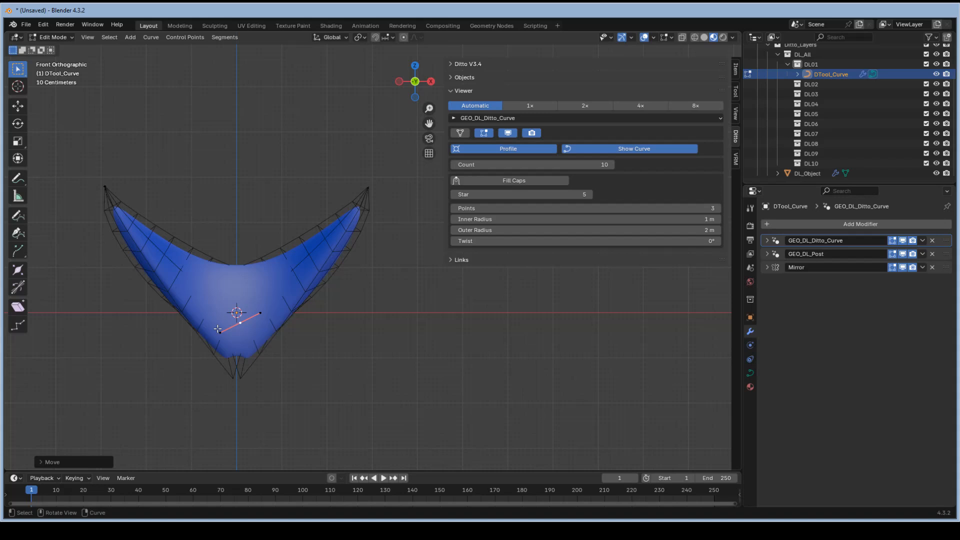
{"action": "key", "text": "g"}
{"action": "left_click", "coordinate": [125, 323]}
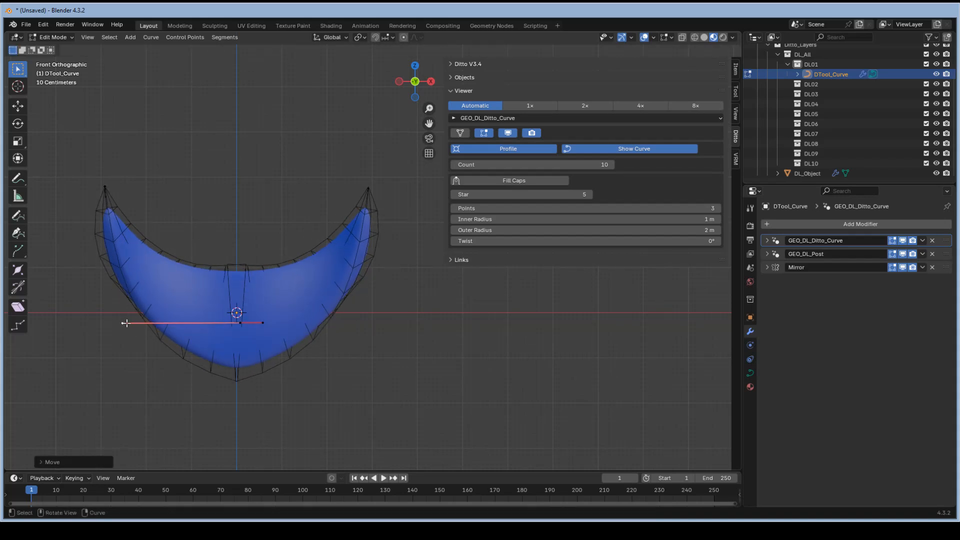
Extrude a new control point from the curve's lower end and place it below the crescent's centre
{"action": "right_click", "coordinate": [214, 246], "text": "ctrl"}
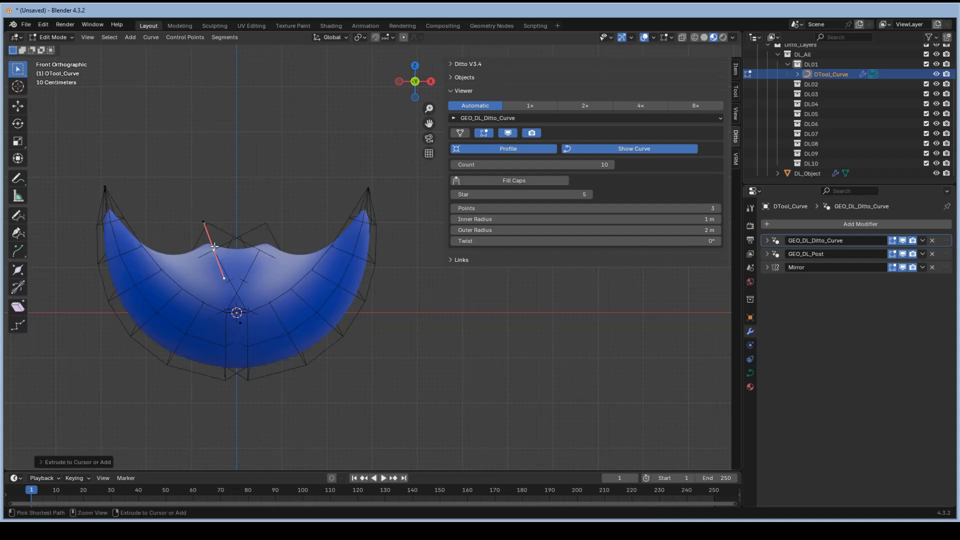
{"action": "key", "text": "g"}
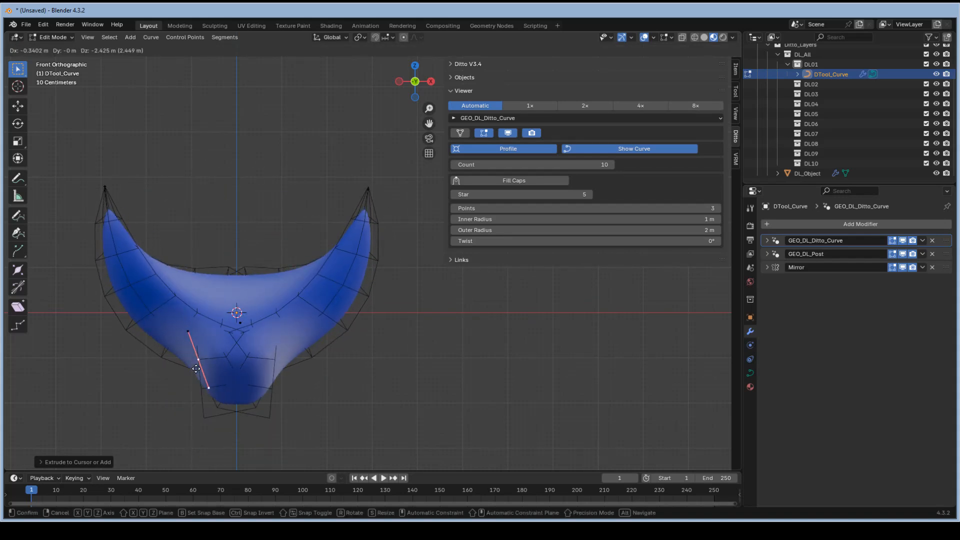
{"action": "left_click", "coordinate": [214, 370]}
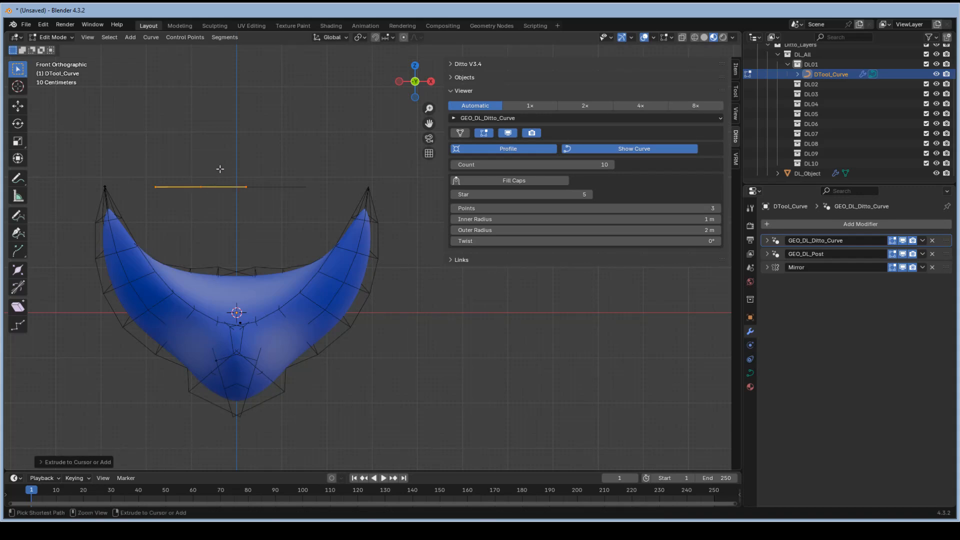
Add a separate two-point curve above the crescent and shrink the radius of its first point
{"action": "right_click", "coordinate": [262, 131], "text": "ctrl"}
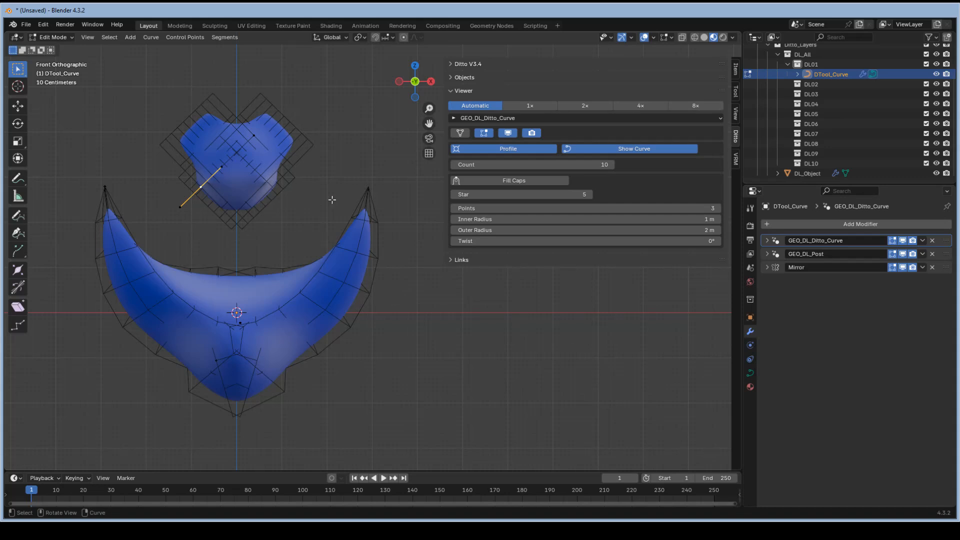
{"action": "key", "text": "alt+s"}
{"action": "left_click", "coordinate": [261, 167]}
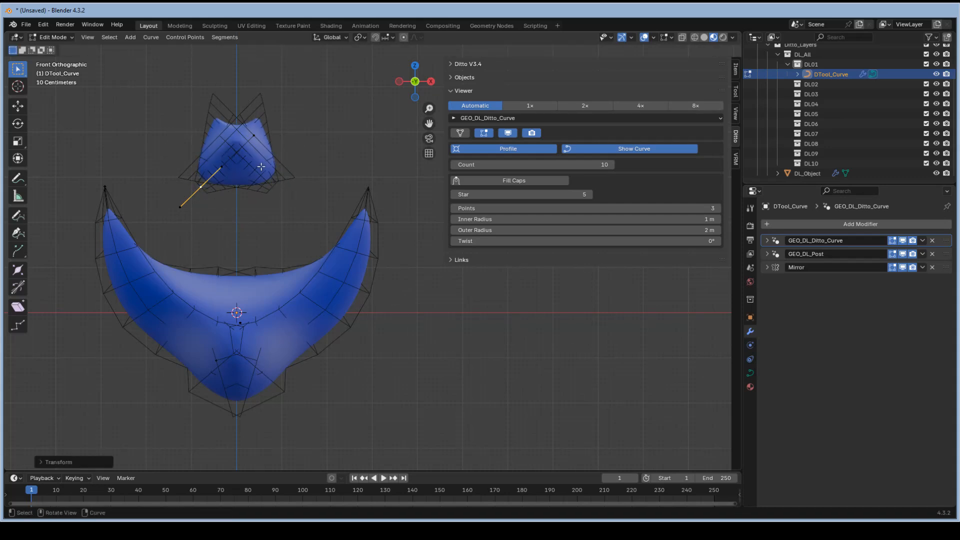
Shrink the new curve's other point to a factor of about 0.17 and move it down into the crescent's wing
{"action": "key", "text": "alt+s"}
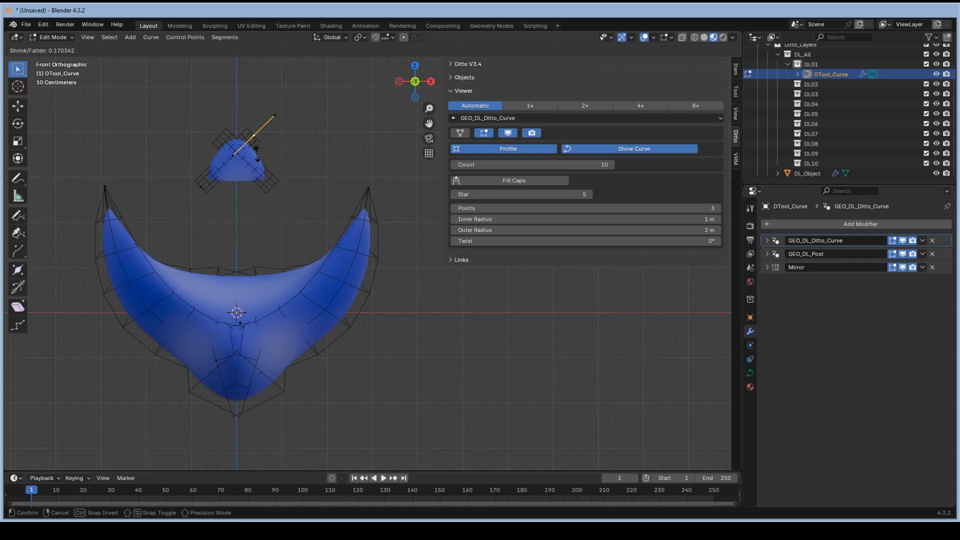
{"action": "left_click", "coordinate": [258, 154]}
{"action": "key", "text": "g"}
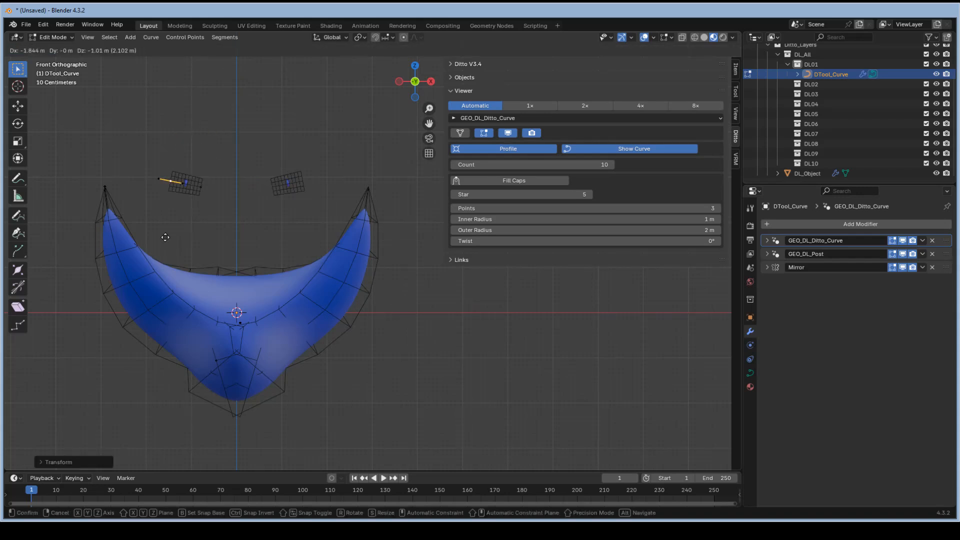
{"action": "left_click", "coordinate": [167, 275]}
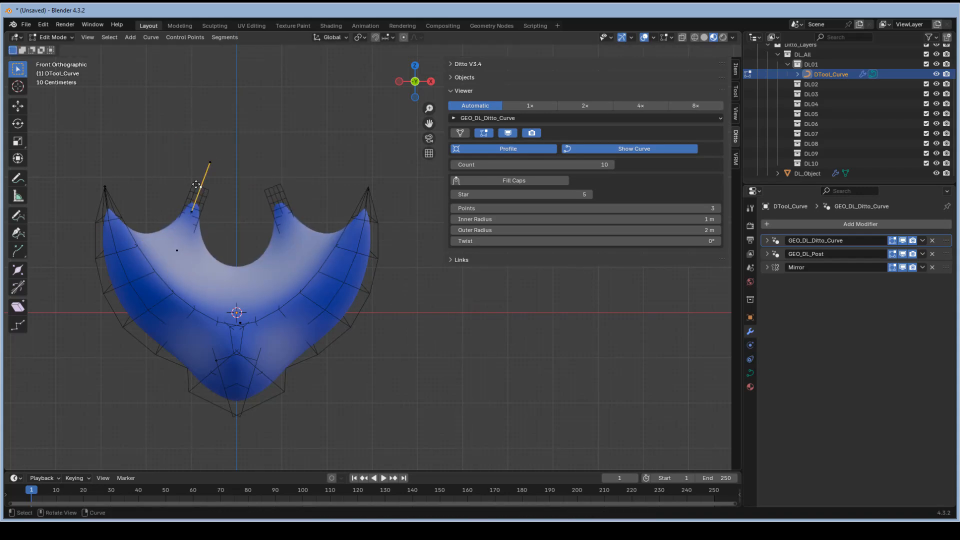
Move the separate curve's upper point up and outward above the crescent's wing and shrink its radius
{"action": "key", "text": "g"}
{"action": "left_click", "coordinate": [167, 156]}
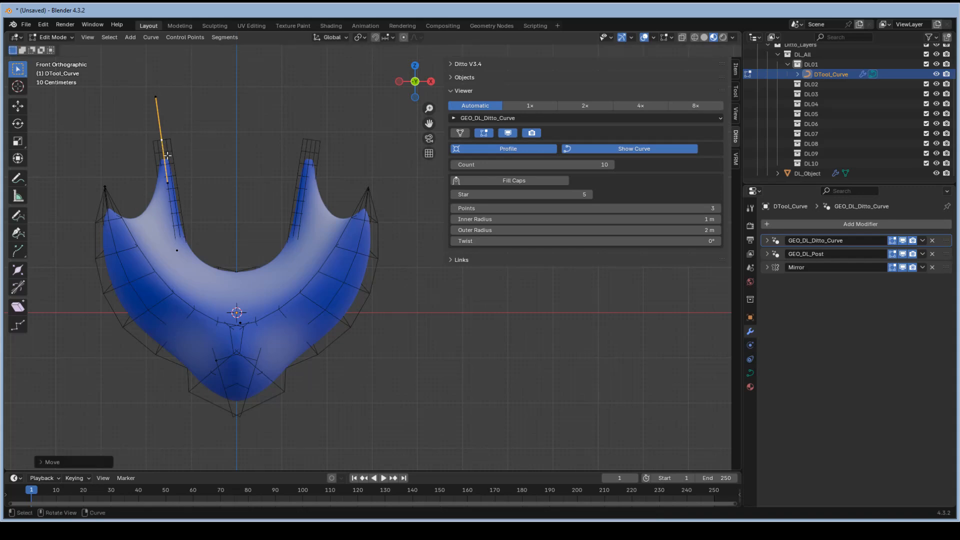
{"action": "scroll", "coordinate": [186, 173], "scroll_direction": "up", "scroll_amount": 1}
{"action": "key", "text": "alt+s"}
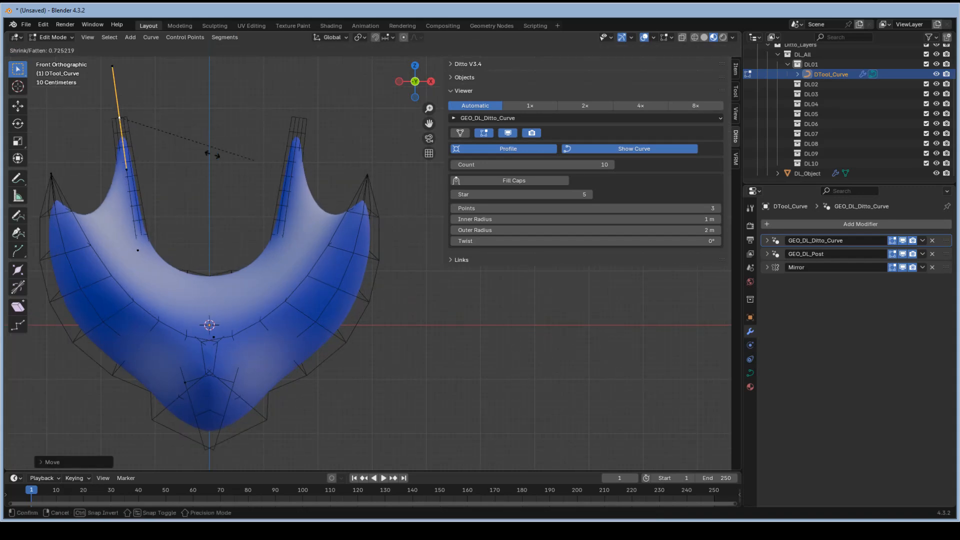
{"action": "left_click", "coordinate": [202, 153]}
Fatten the separate curve's lower point and move it about 1.3 m along X and 0.6 m up, onto the mirror axis
{"action": "left_click", "coordinate": [138, 245]}
{"action": "key", "text": "alt+s"}
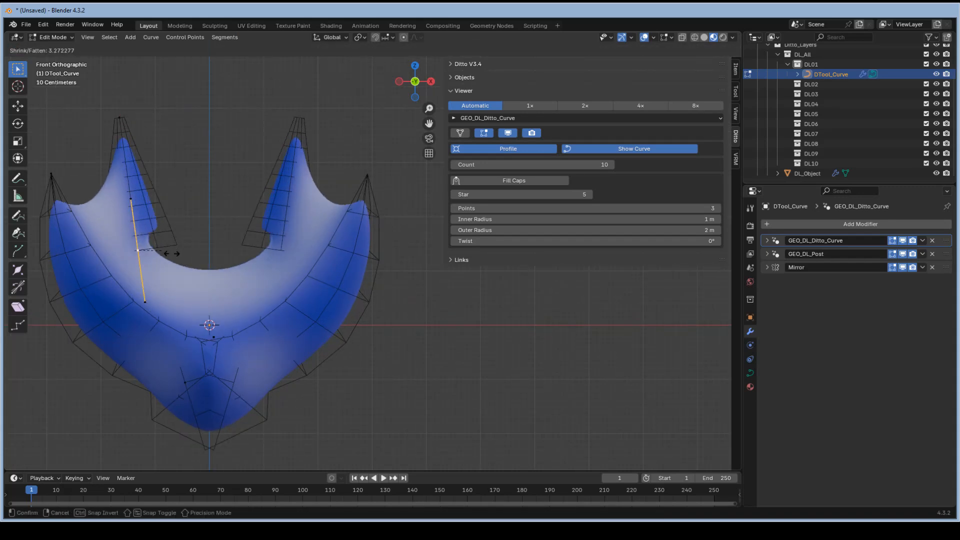
{"action": "left_click", "coordinate": [173, 254]}
{"action": "key", "text": "g"}
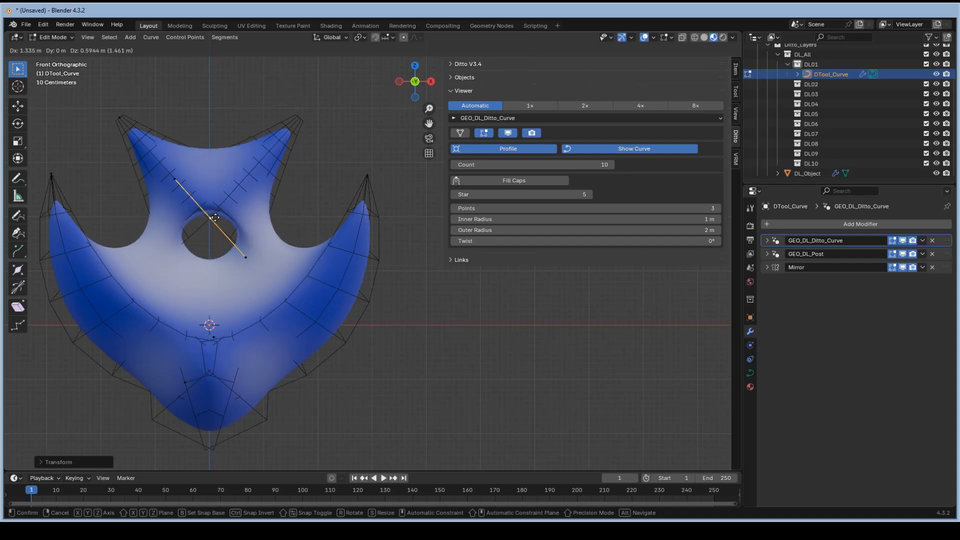
{"action": "left_click", "coordinate": [214, 218]}
{"action": "middle_click_drag", "start_coordinate": [214, 217], "coordinate": [344, 264]}
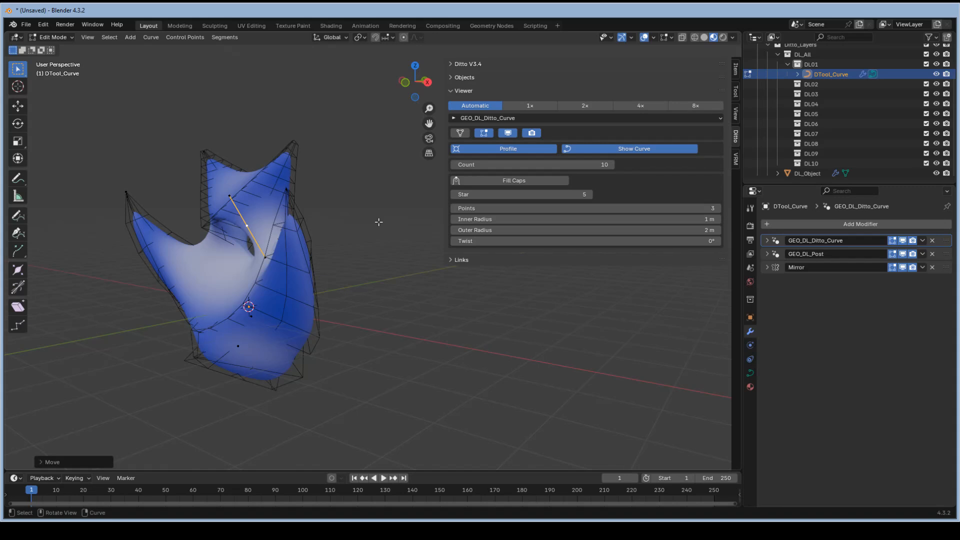
{"action": "middle_click_drag", "start_coordinate": [234, 274], "coordinate": [256, 273]}
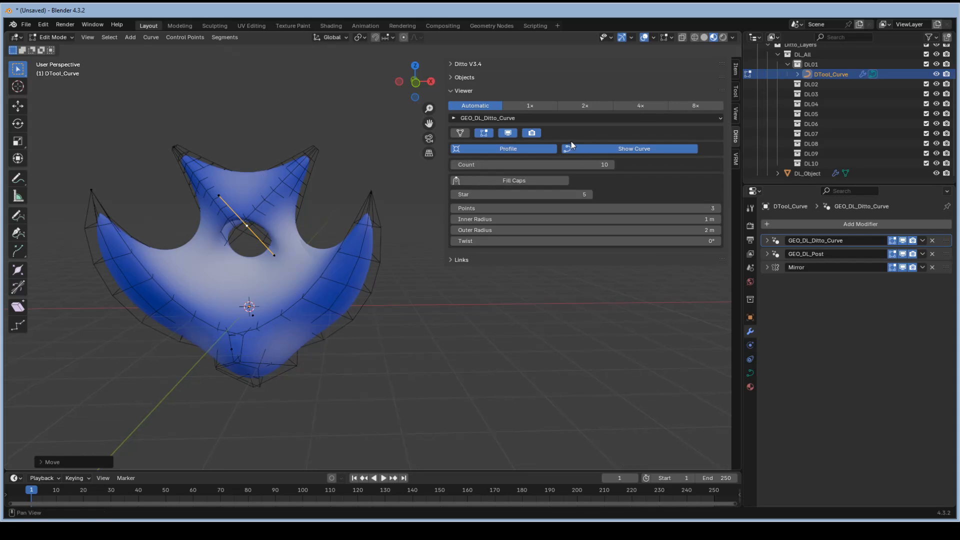
{"action": "middle_click_drag", "start_coordinate": [357, 123], "coordinate": [262, 222]}
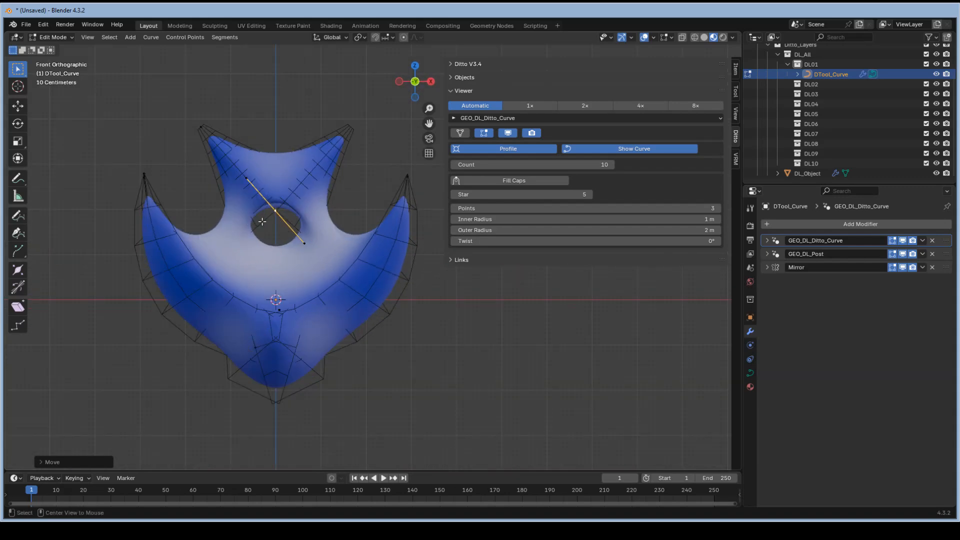
Select DL_Object and try Blend Style 3 on its layer, setting it to 2 to inspect the form
{"action": "left_click", "coordinate": [808, 174]}
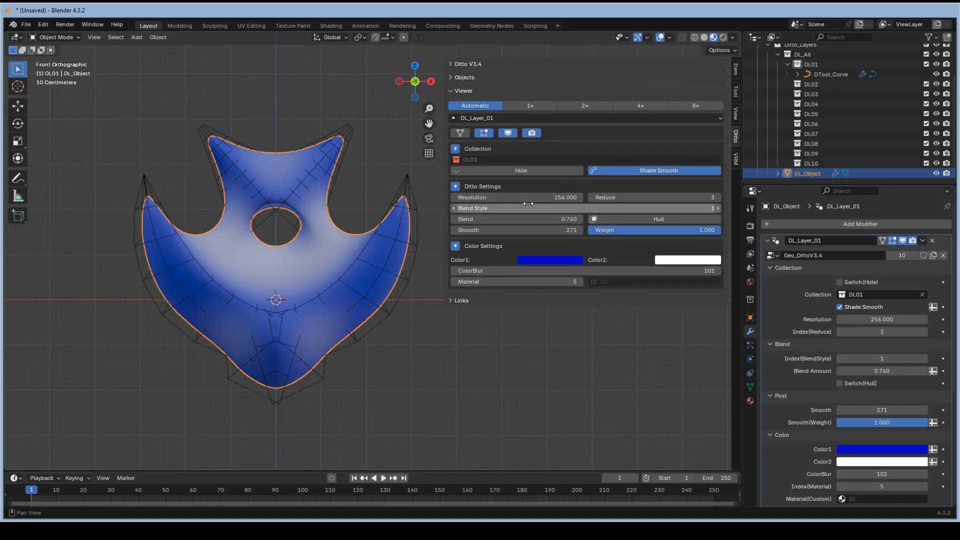
{"action": "left_click_drag", "start_coordinate": [551, 210], "coordinate": [570, 210]}
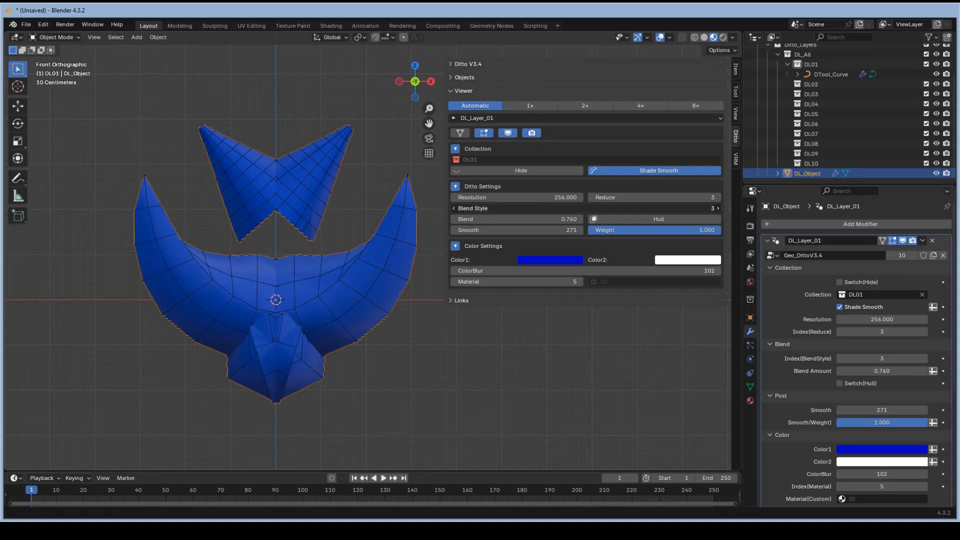
{"action": "left_click_drag", "start_coordinate": [570, 210], "coordinate": [560, 210]}
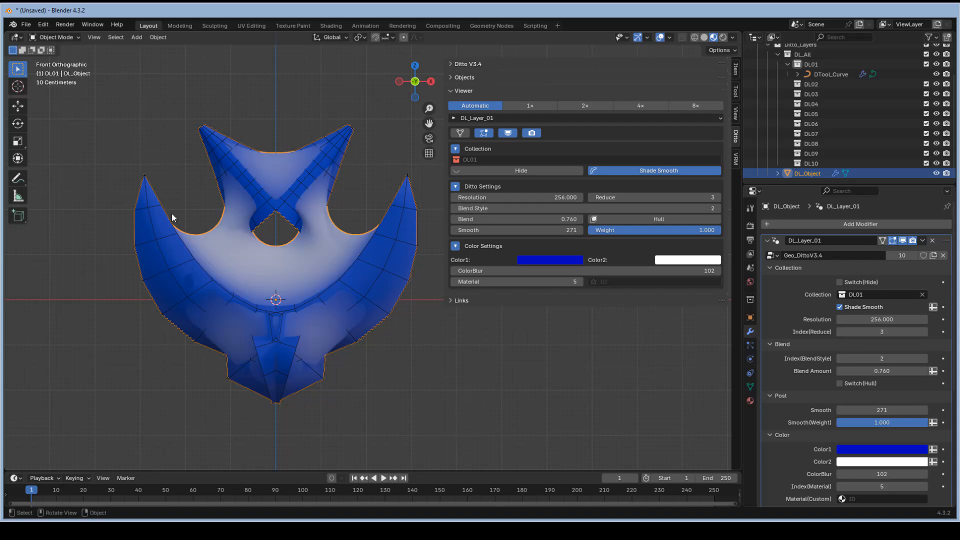
{"action": "middle_click_drag", "start_coordinate": [172, 214], "coordinate": [211, 184]}
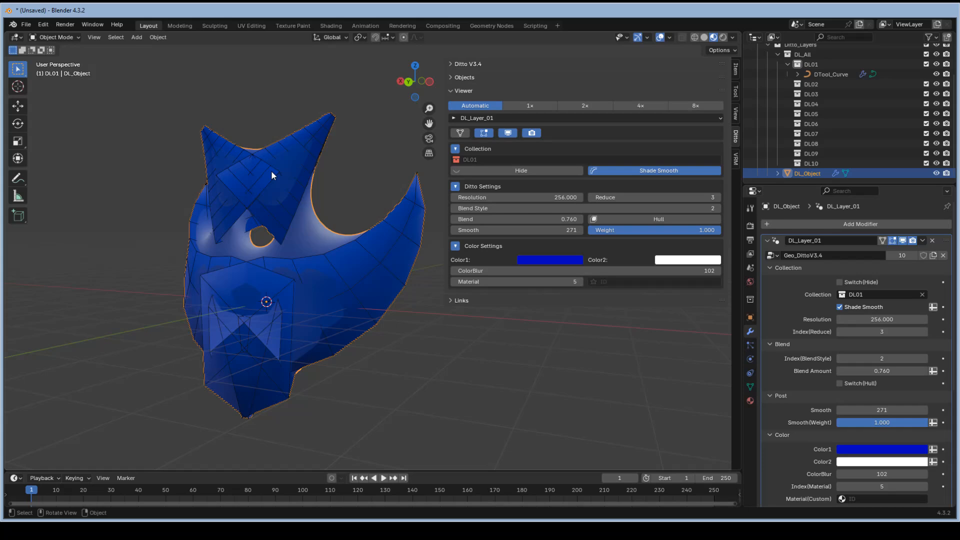
In front view, set the layer's Blend to 0.740, Smooth to 119 and Reduce to 2
{"action": "middle_click_drag", "start_coordinate": [272, 174], "coordinate": [269, 282]}
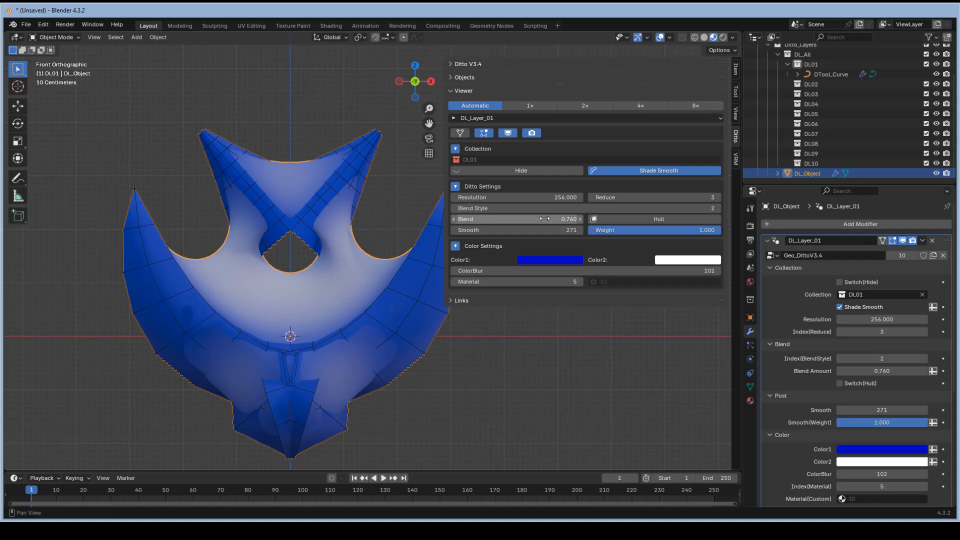
{"action": "mouse_move", "coordinate": [544, 217]}
{"action": "left_mouse_down"}
{"action": "mouse_move", "coordinate": [506, 217]}
{"action": "mouse_move", "coordinate": [556, 217]}
{"action": "mouse_move", "coordinate": [505, 228]}
{"action": "mouse_move", "coordinate": [530, 228]}
{"action": "mouse_move", "coordinate": [541, 199]}
{"action": "mouse_move", "coordinate": [496, 200]}
{"action": "mouse_move", "coordinate": [575, 204]}
{"action": "left_mouse_up"}
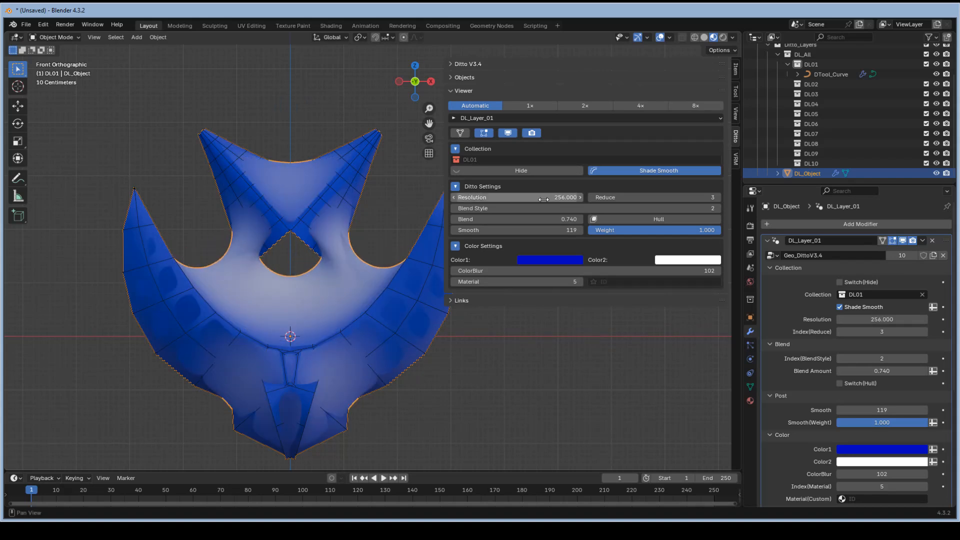
{"action": "left_click_drag", "start_coordinate": [636, 200], "coordinate": [635, 200]}
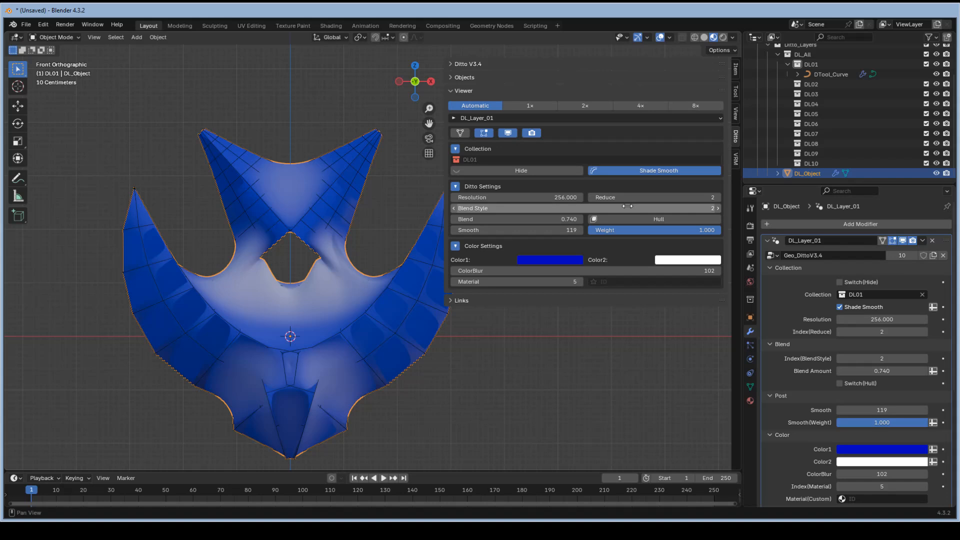
Try Blend Style 0 on the layer and set it to 1, keeping Smooth at 119
{"action": "left_click", "coordinate": [456, 209]}
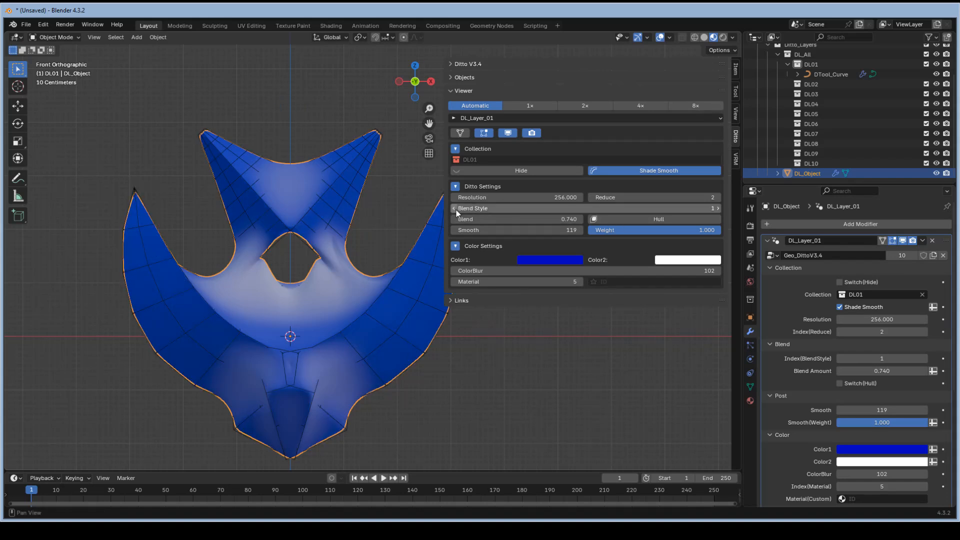
{"action": "left_click", "coordinate": [456, 209]}
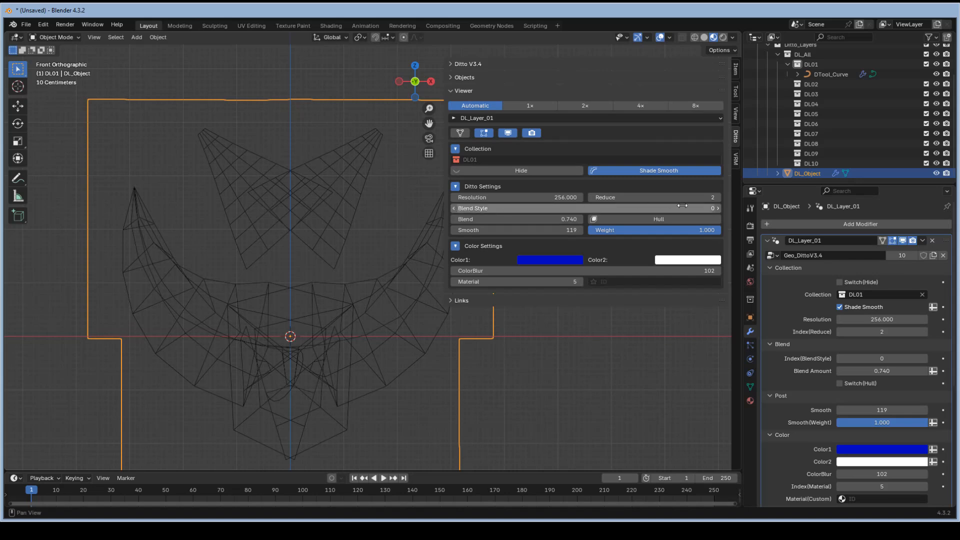
{"action": "left_click", "coordinate": [717, 209]}
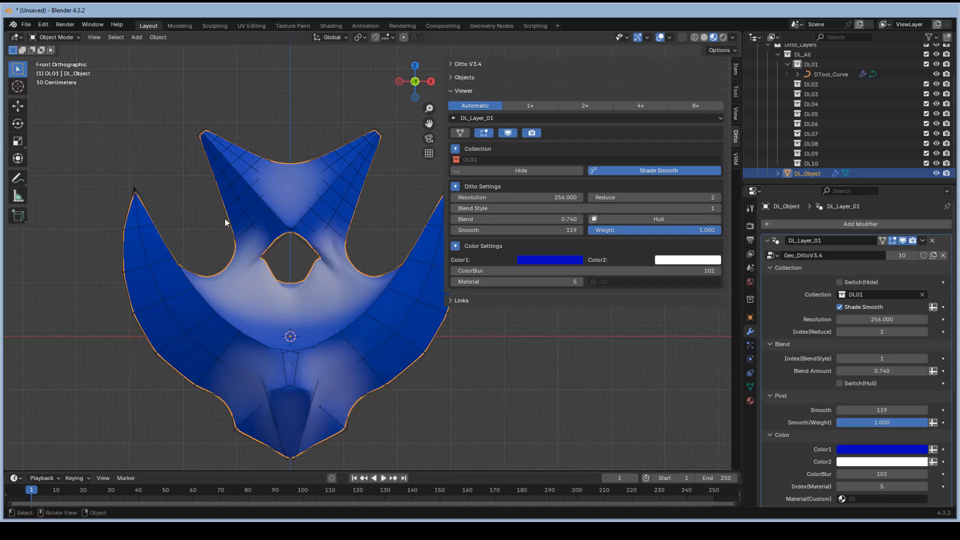
{"action": "mouse_move", "coordinate": [226, 223]}
{"action": "middle_mouse_down"}
{"action": "mouse_move", "coordinate": [400, 235]}
{"action": "mouse_move", "coordinate": [530, 226]}
{"action": "mouse_move", "coordinate": [280, 249]}
{"action": "mouse_move", "coordinate": [224, 239]}
{"action": "middle_mouse_up"}
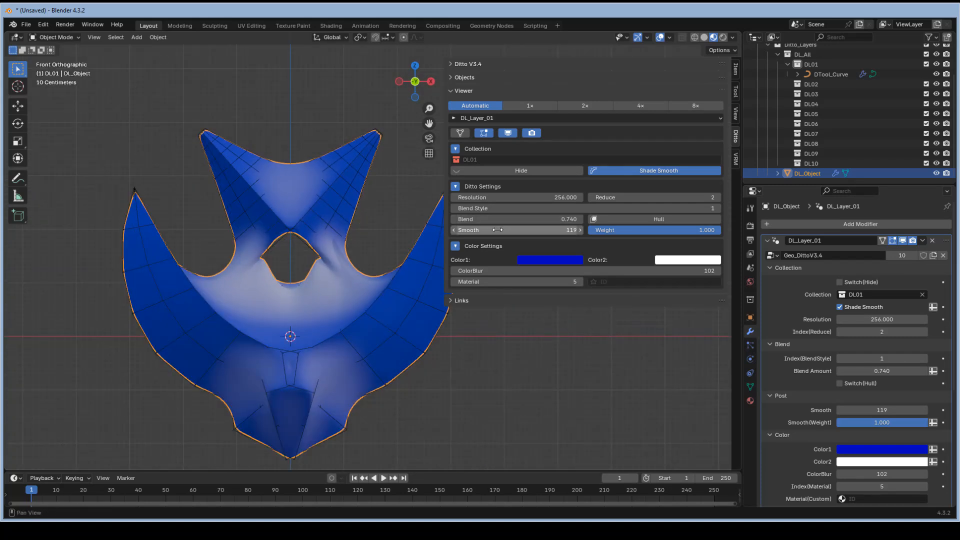
{"action": "left_click_drag", "start_coordinate": [508, 229], "coordinate": [388, 229]}
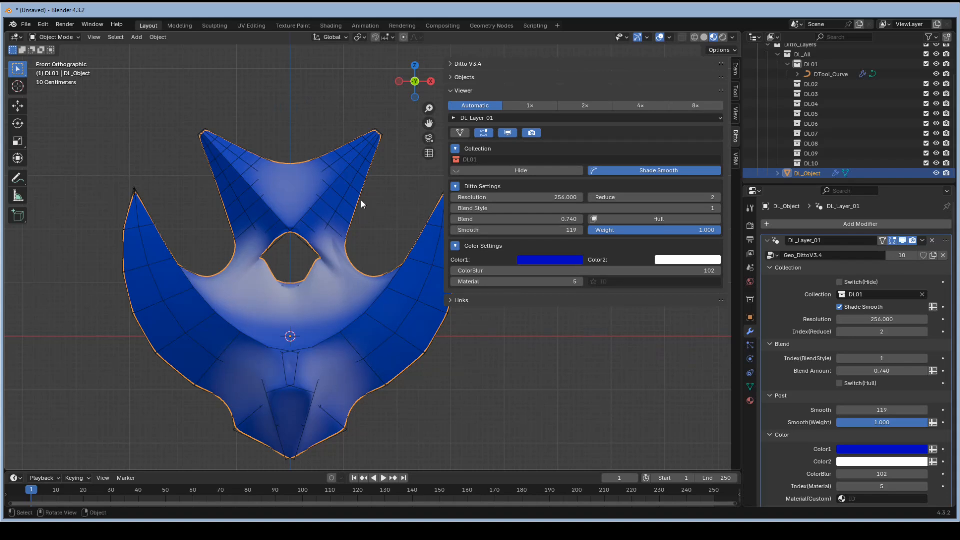